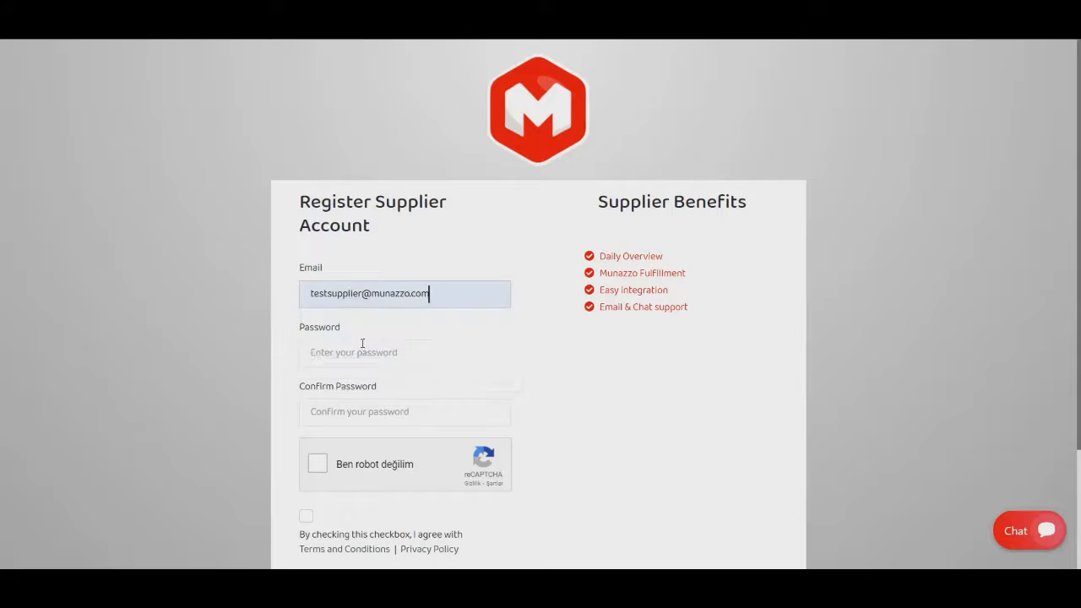
Enter and confirm the account password, pass the robot check, and agree to the terms to register the supplier account.
{"action": "left_click", "coordinate": [369, 356]}
{"action": "type", "text": "123"}
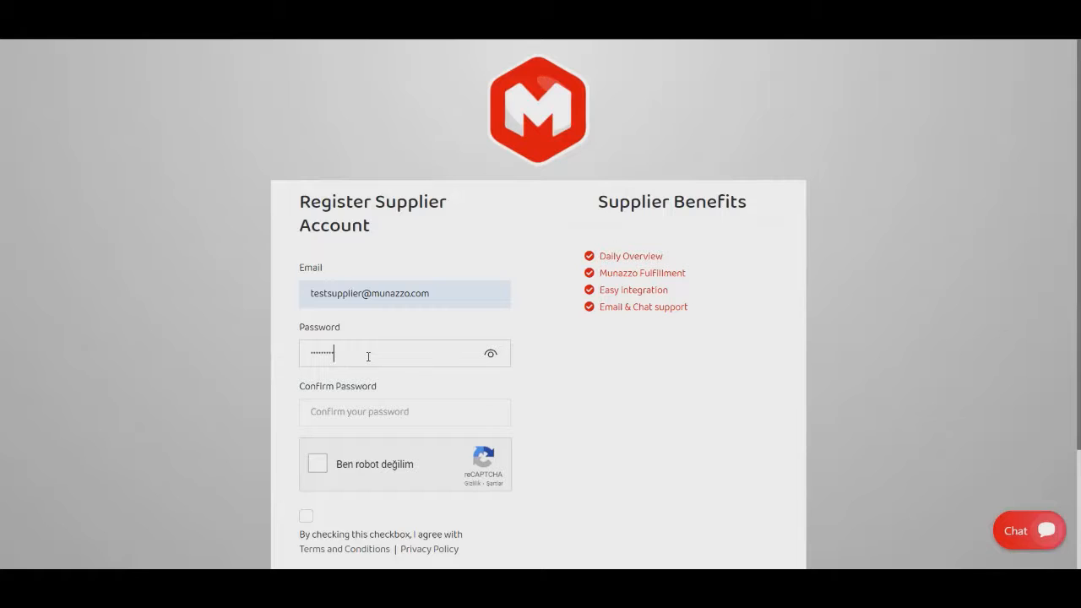
{"action": "key", "text": "Tab"}
{"action": "type", "text": "123"}
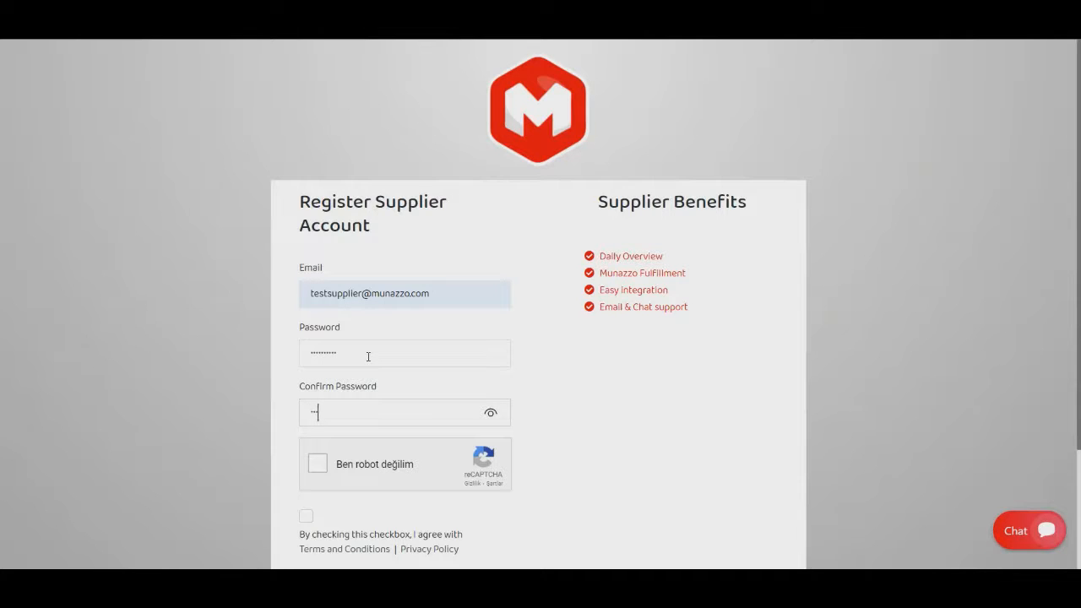
{"action": "type", "text": "456"}
{"action": "left_click", "coordinate": [318, 465]}
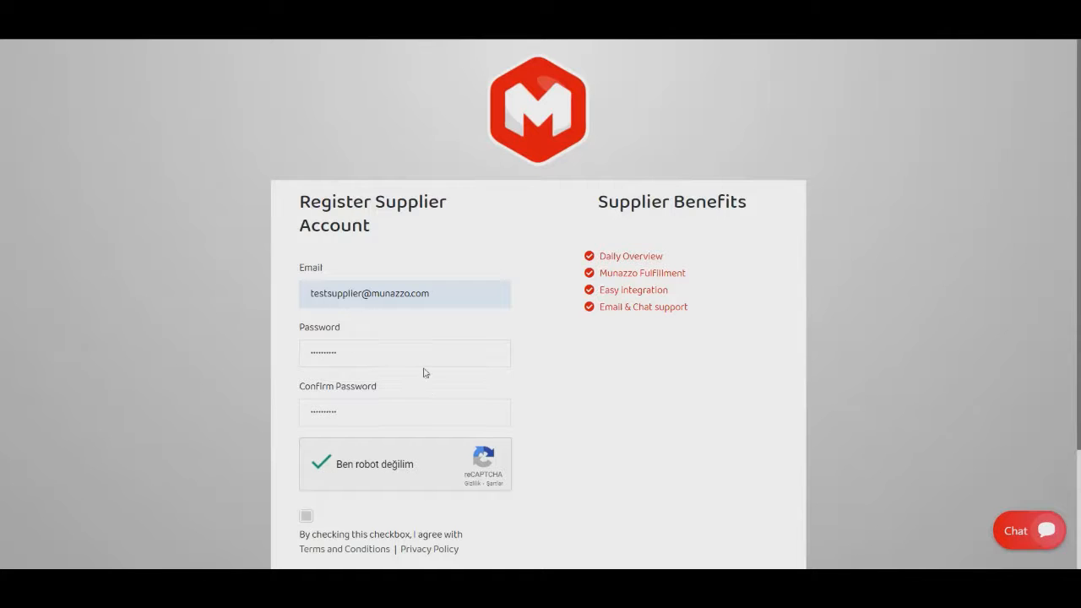
{"action": "scroll", "coordinate": [425, 373], "scroll_direction": "down", "scroll_amount": 2}
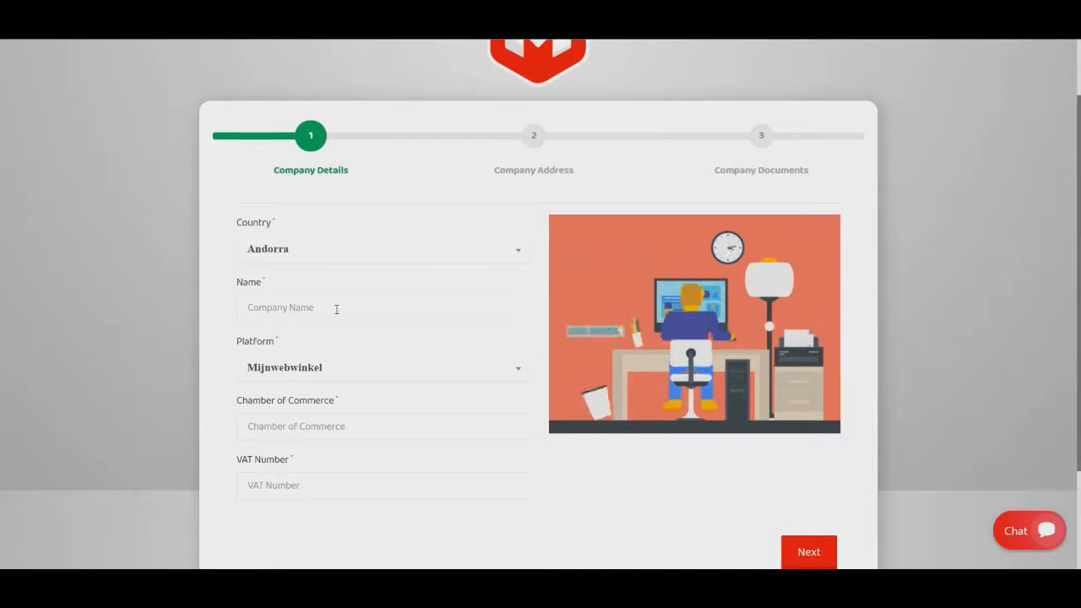
Set the company country to Netherlands, the company name to Test Supplier, and the platform to WooCommerce.
{"action": "left_click", "coordinate": [341, 253]}
{"action": "type", "text": "neth"}
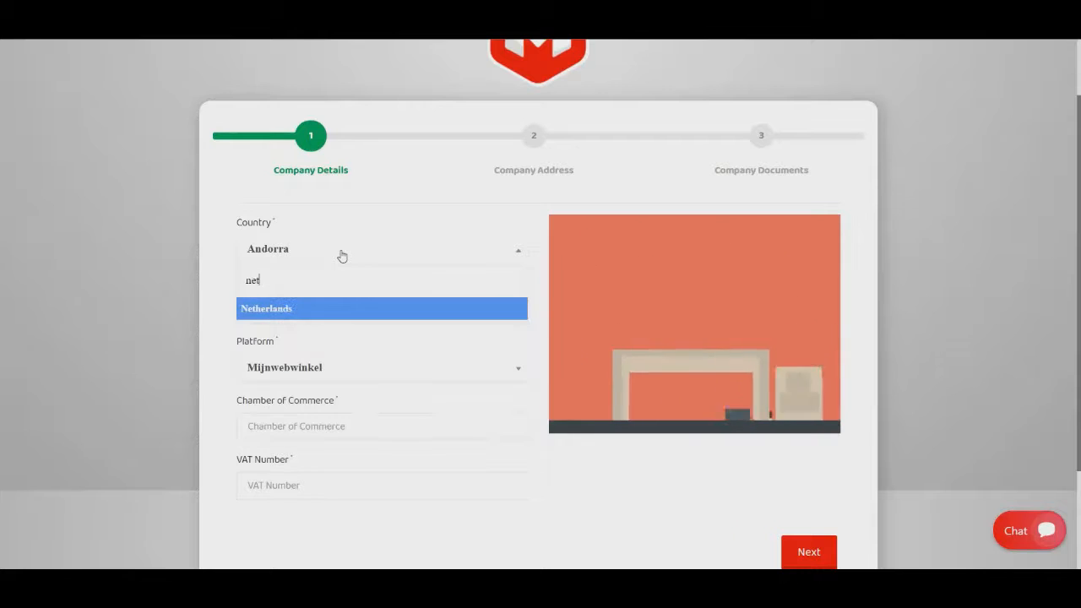
{"action": "left_click", "coordinate": [304, 311]}
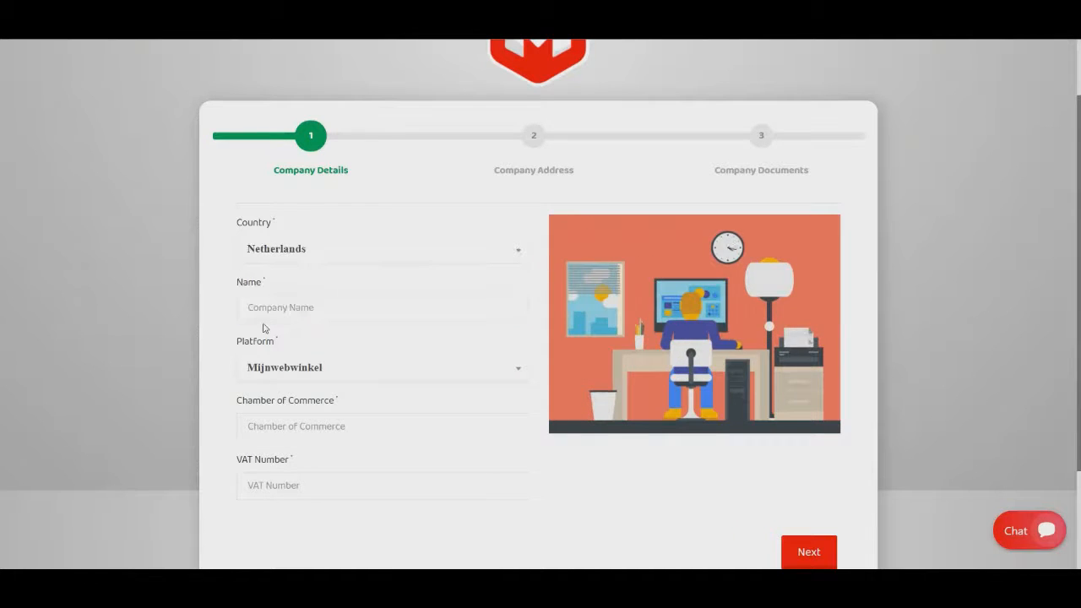
{"action": "left_click", "coordinate": [287, 307]}
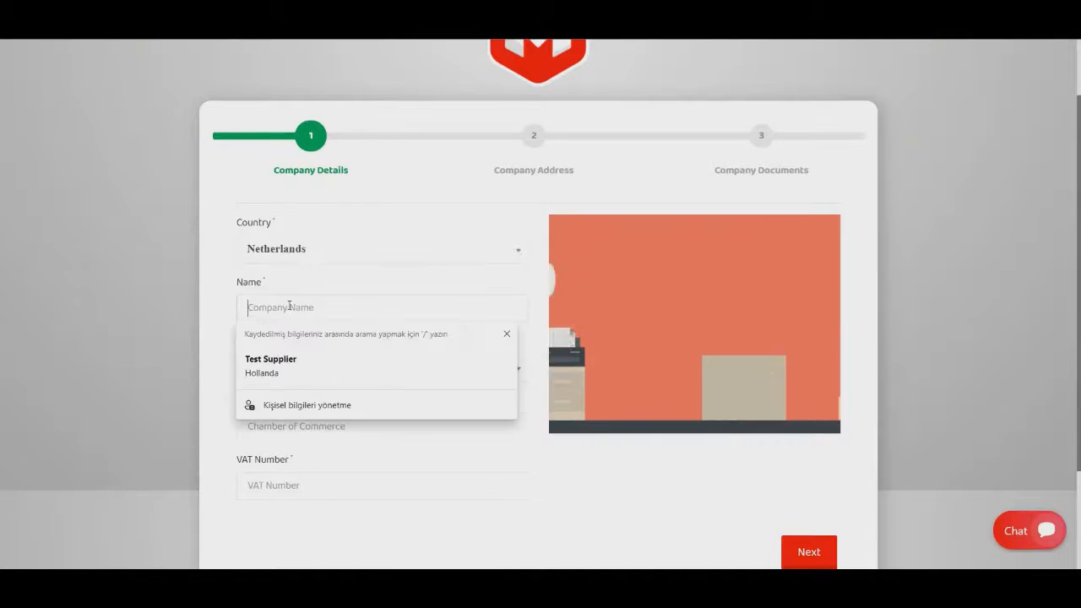
{"action": "left_click", "coordinate": [279, 363]}
{"action": "scroll", "coordinate": [369, 305], "scroll_direction": "down", "scroll_amount": 1}
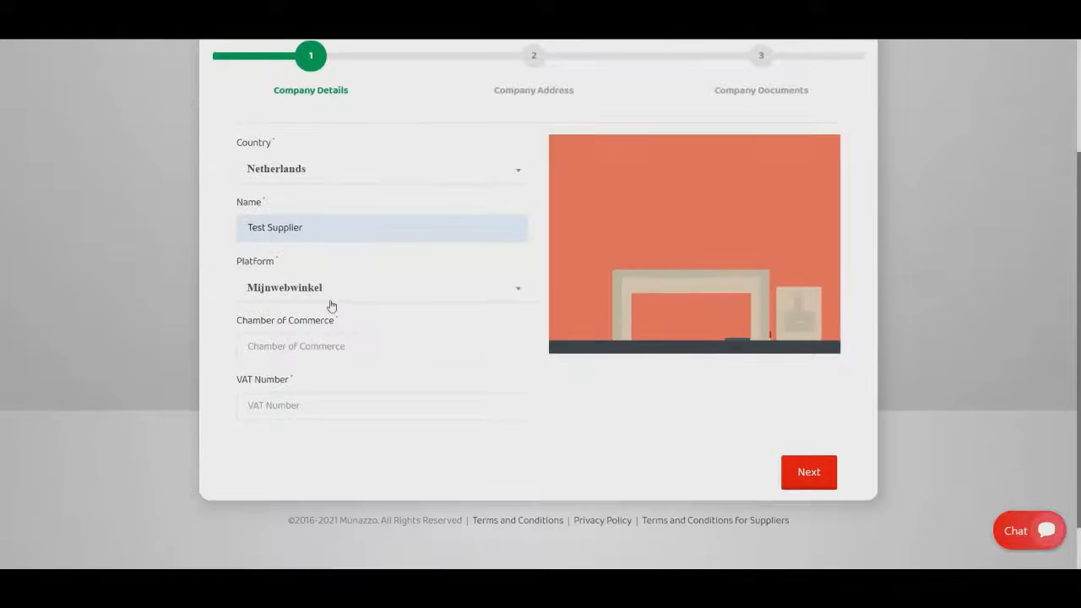
{"action": "left_click", "coordinate": [321, 293]}
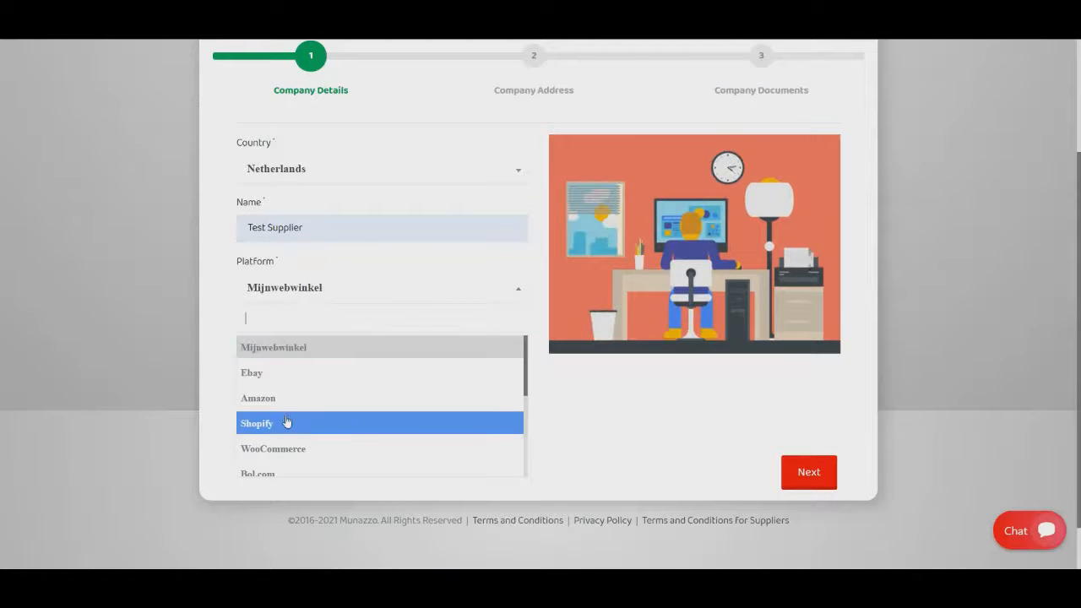
{"action": "left_click", "coordinate": [289, 446]}
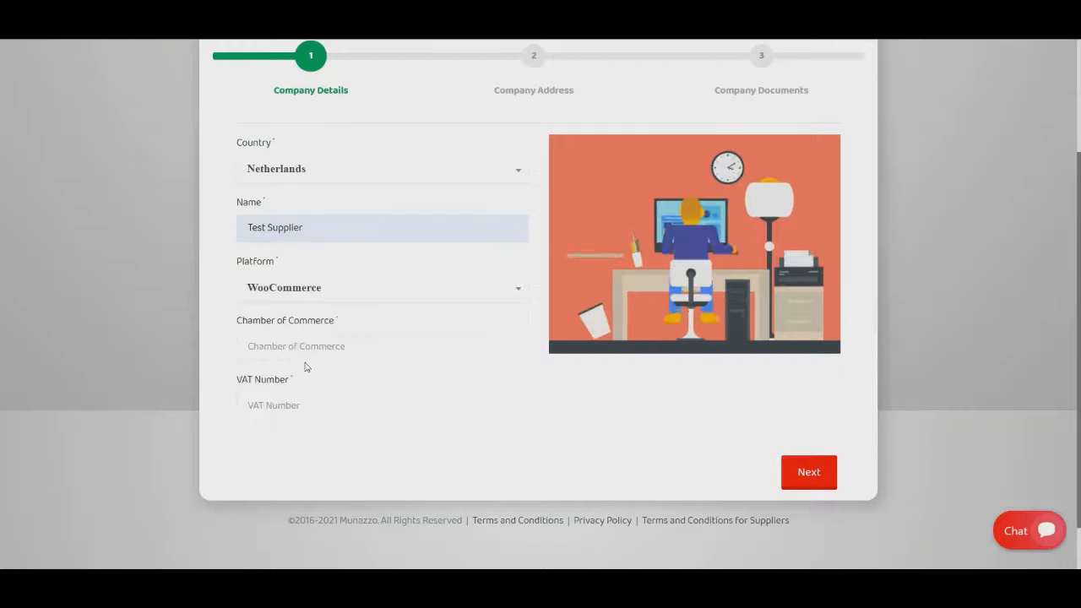
Fill in the company's Chamber of Commerce number and VAT number.
{"action": "left_click", "coordinate": [307, 347]}
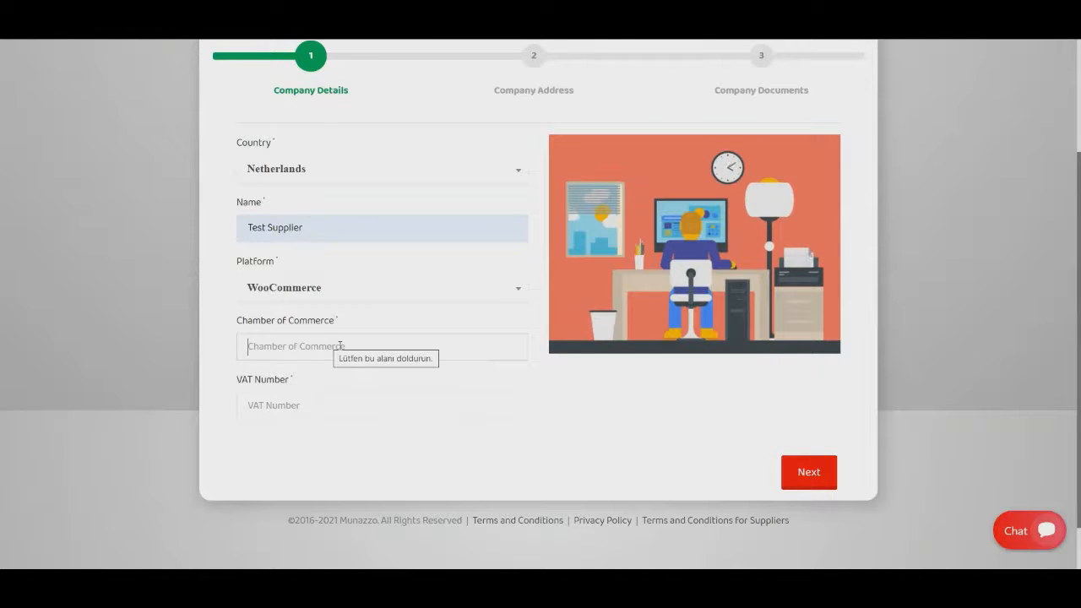
{"action": "type", "text": "1234567"}
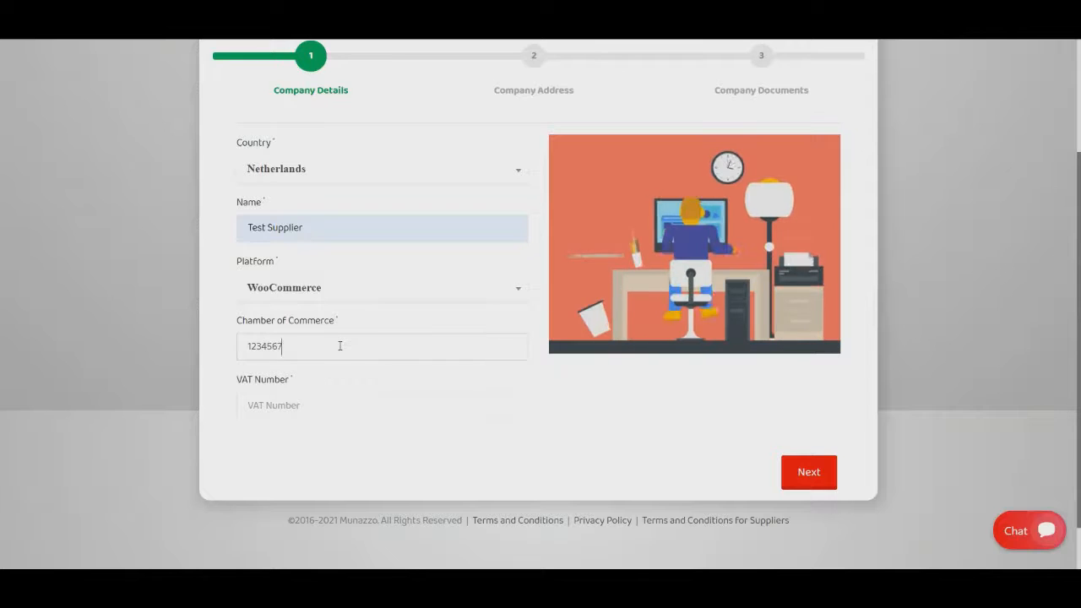
{"action": "type", "text": "89"}
{"action": "left_click", "coordinate": [331, 405]}
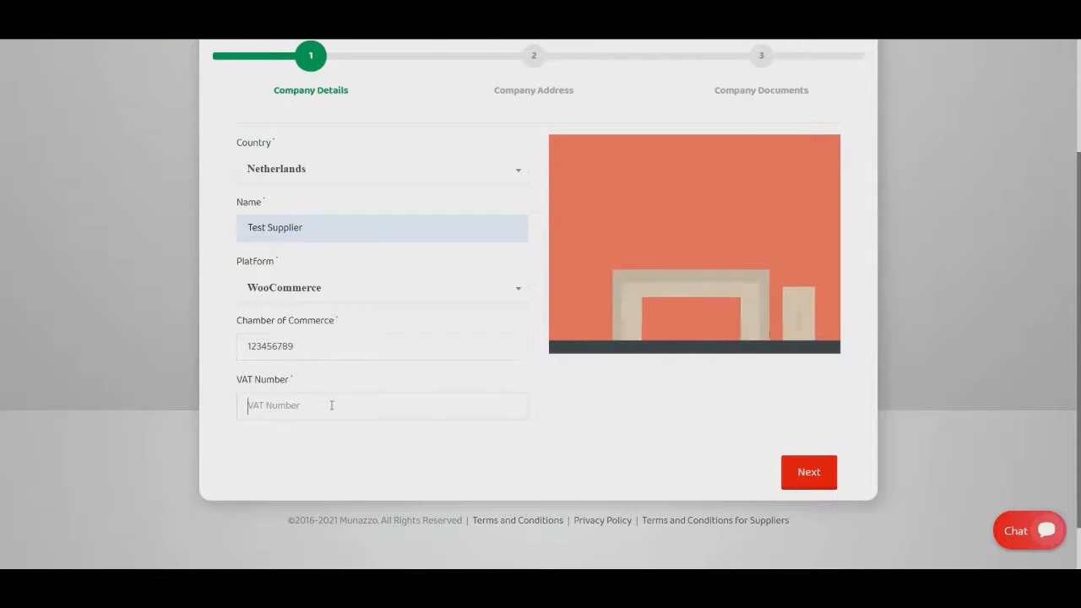
{"action": "type", "text": "123456789"}
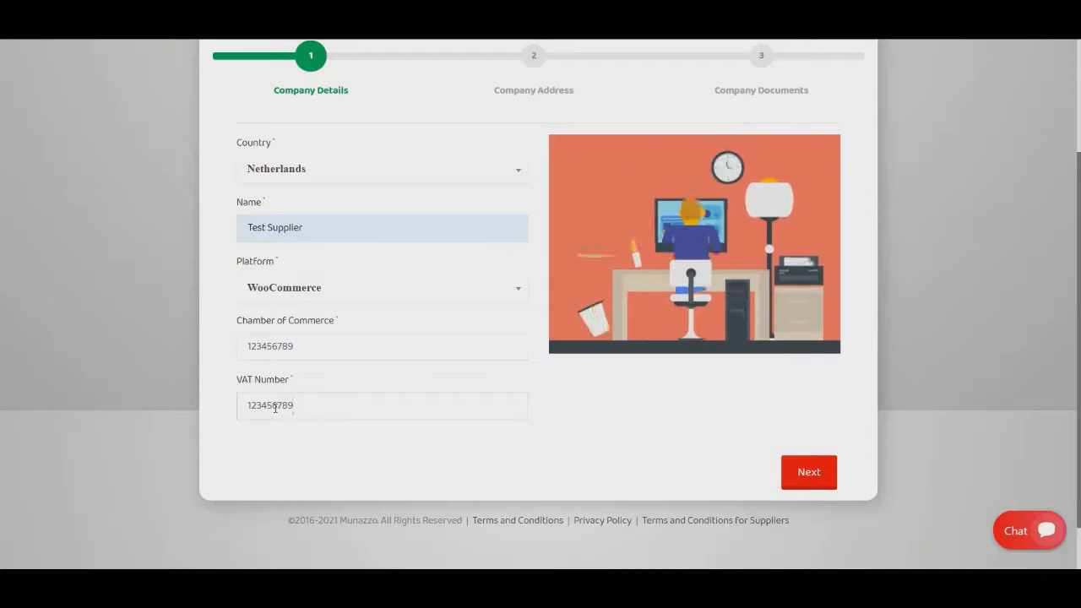
Replace the Chamber of Commerce and VAT numbers with different ones and continue to the company address.
{"action": "left_click_drag", "start_coordinate": [273, 405], "coordinate": [267, 406]}
{"action": "left_click_drag", "start_coordinate": [320, 347], "coordinate": [170, 339]}
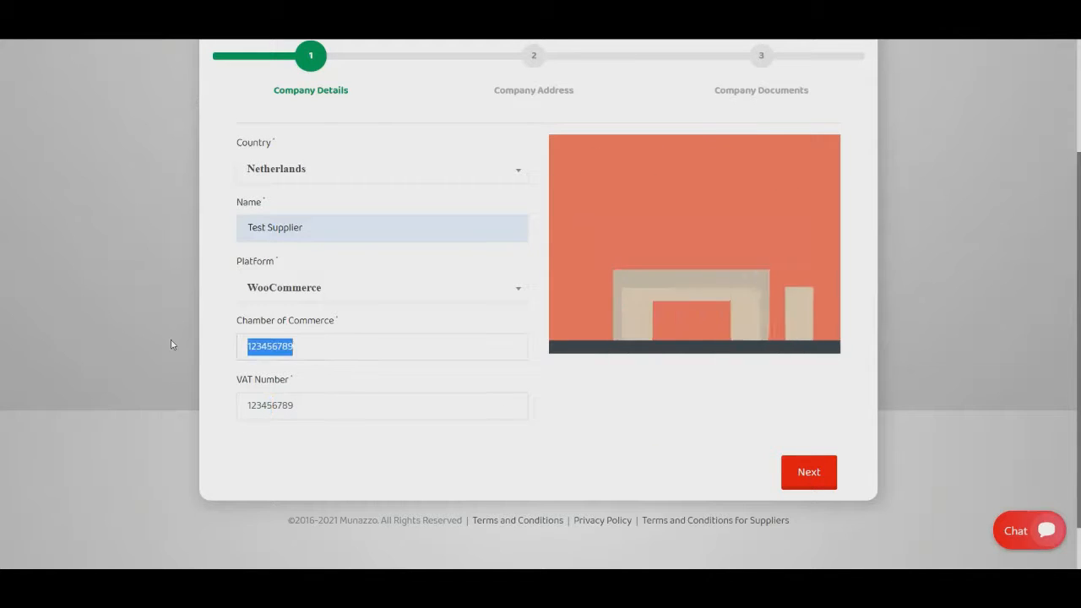
{"action": "type", "text": "111555556666"}
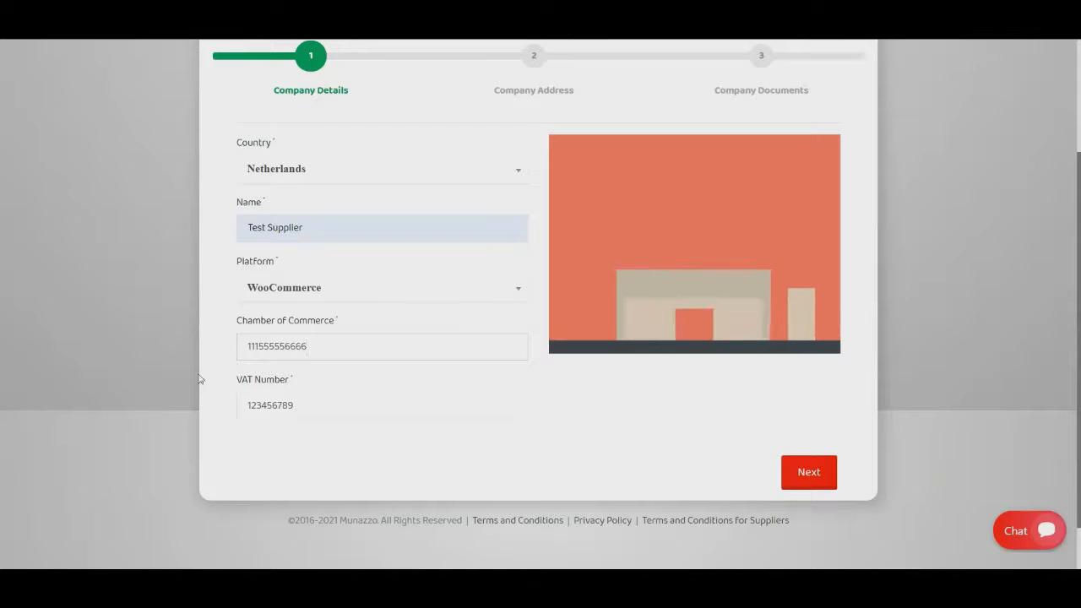
{"action": "double_click", "coordinate": [302, 406]}
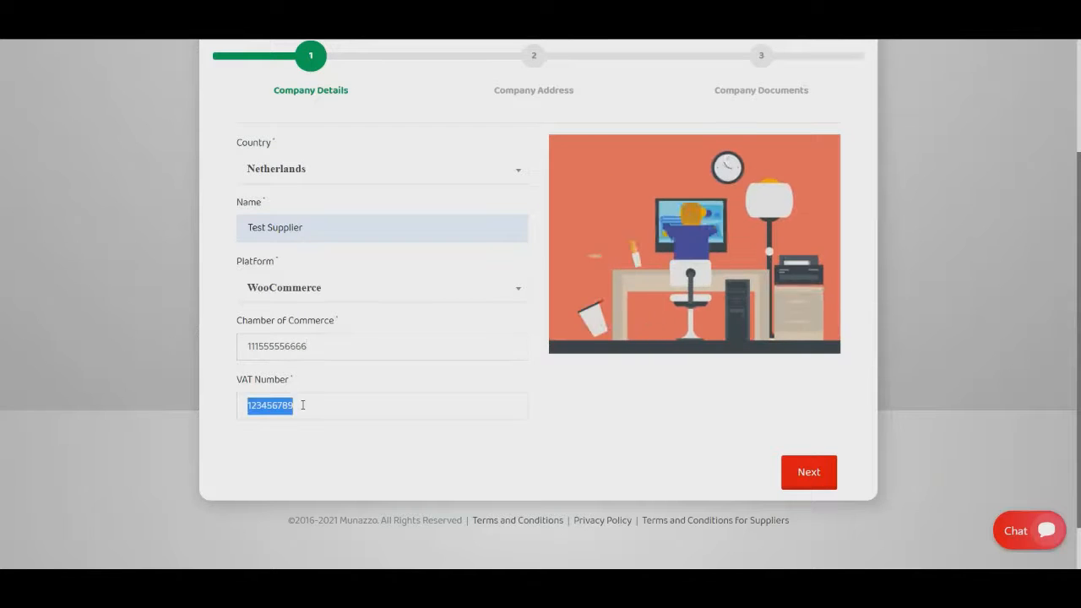
{"action": "type", "text": "77788899995"}
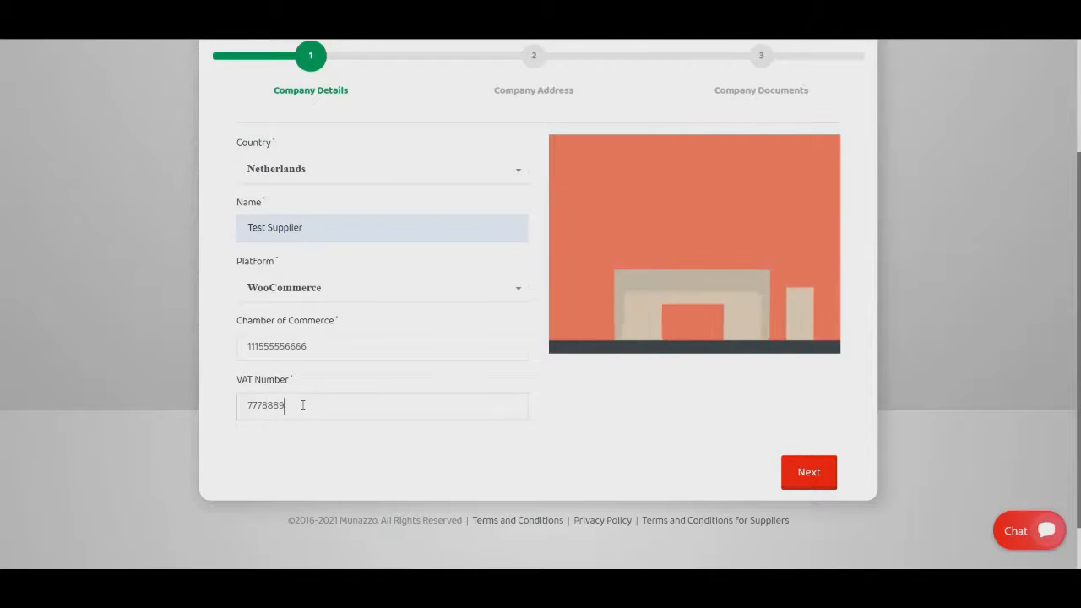
{"action": "left_click", "coordinate": [824, 471]}
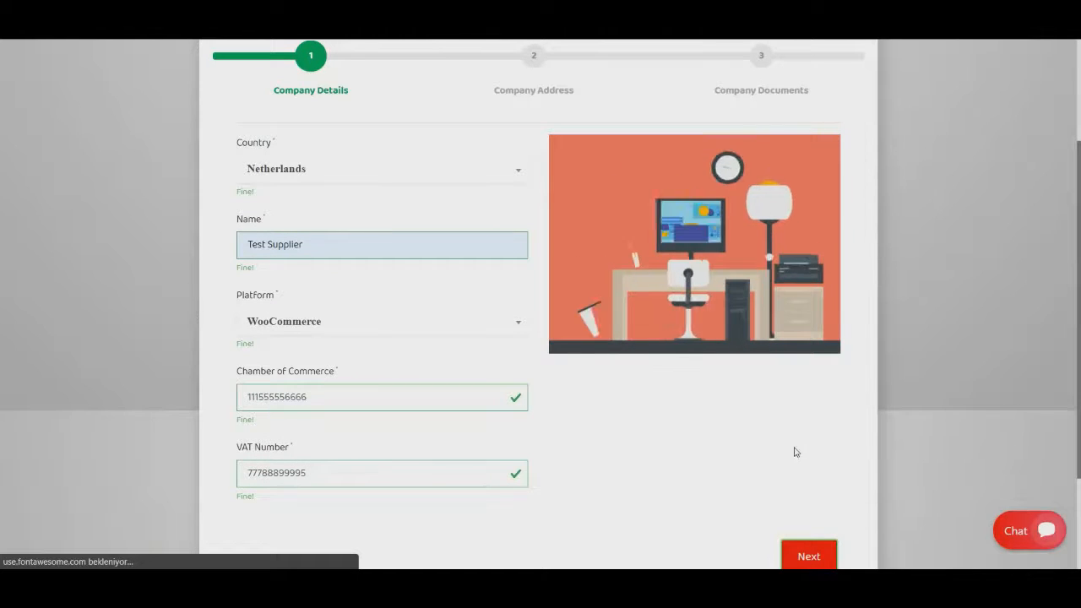
Fill in the contact's first name, last name, e-mail and phone number, leaving the middle name empty.
{"action": "scroll", "coordinate": [543, 363], "scroll_direction": "down", "scroll_amount": 2}
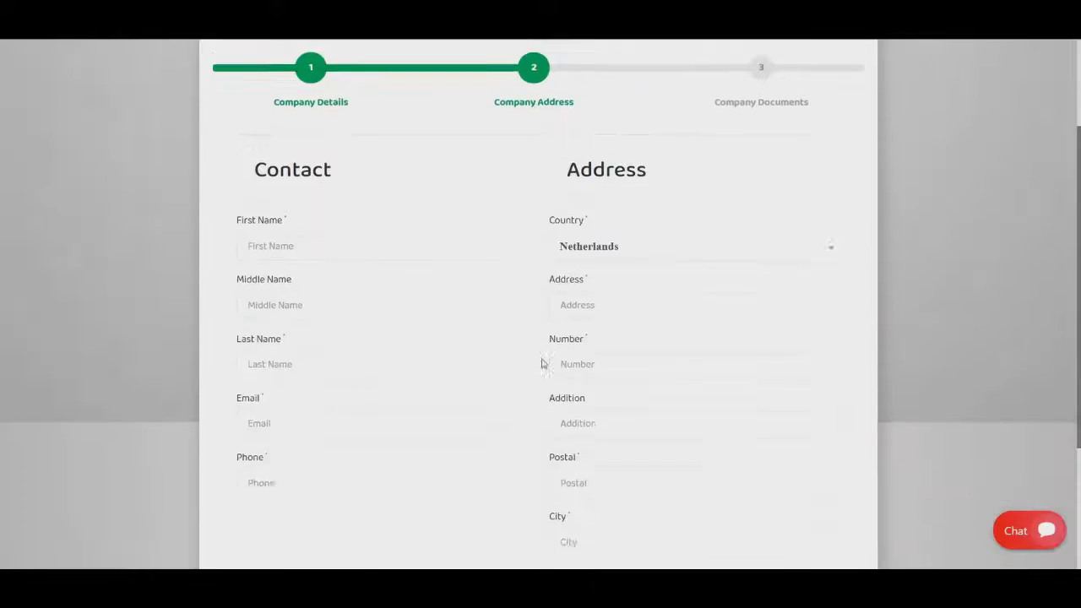
{"action": "left_click", "coordinate": [331, 224]}
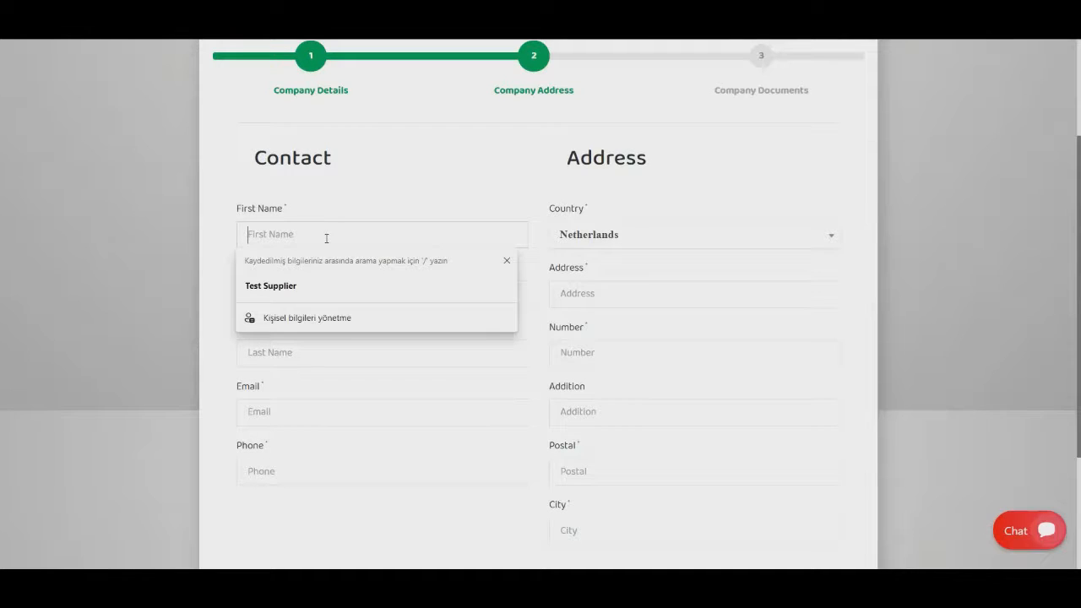
{"action": "left_click", "coordinate": [314, 284]}
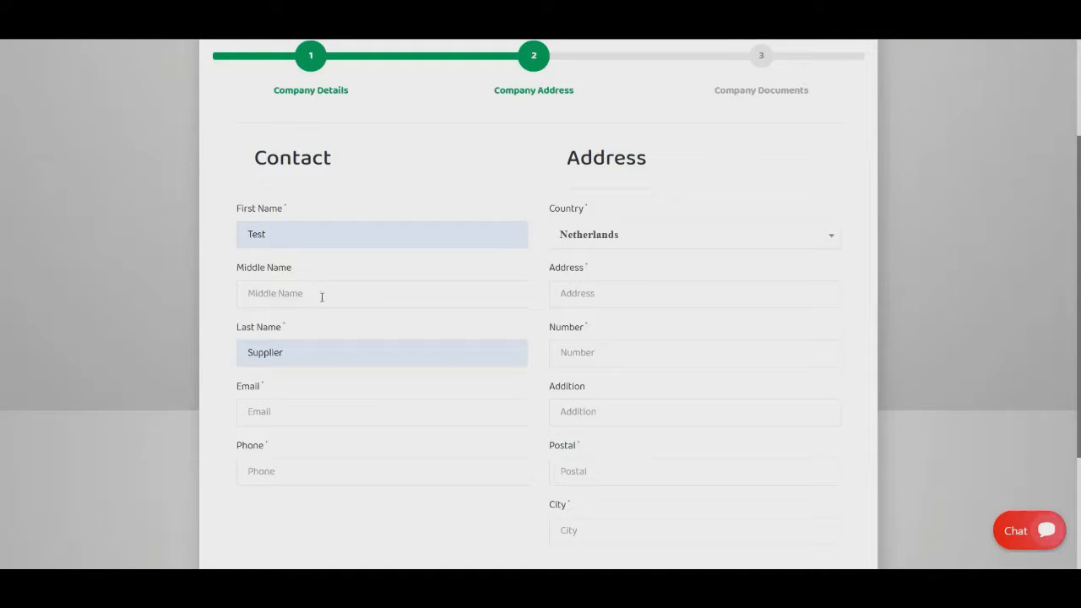
{"action": "left_click", "coordinate": [292, 413]}
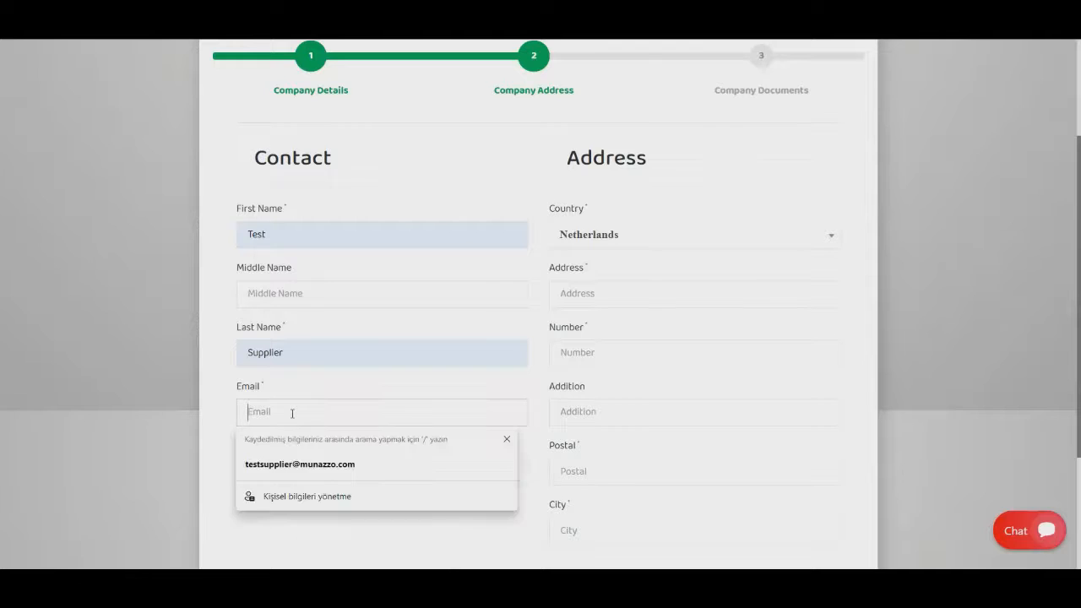
{"action": "left_click", "coordinate": [292, 462]}
{"action": "left_click", "coordinate": [296, 469]}
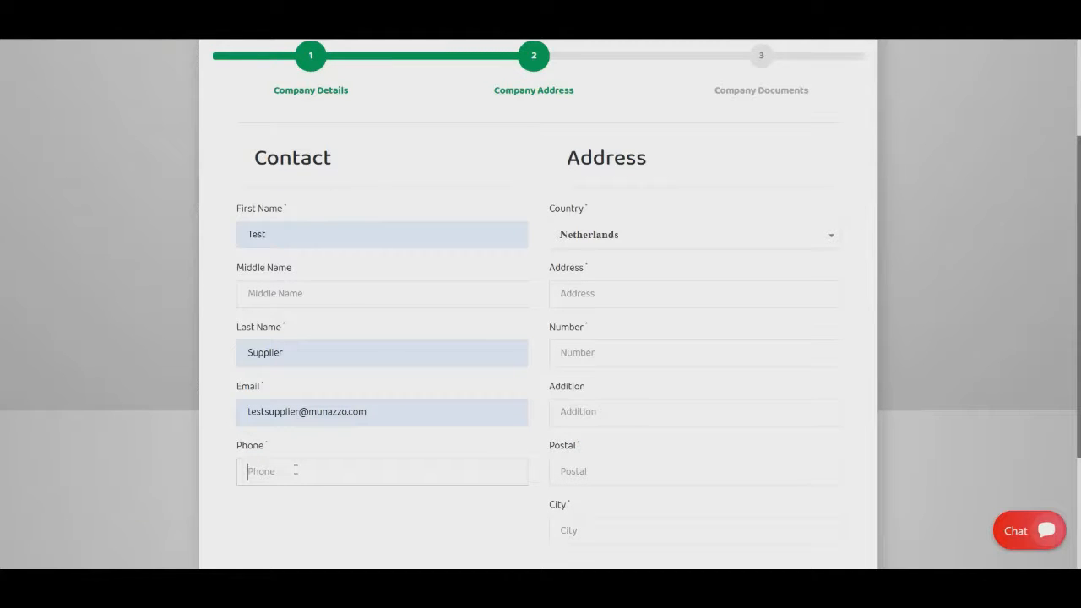
{"action": "type", "text": "55555555555"}
Enter the company's street, house number, postal code and city, and submit the address details.
{"action": "left_click", "coordinate": [598, 287]}
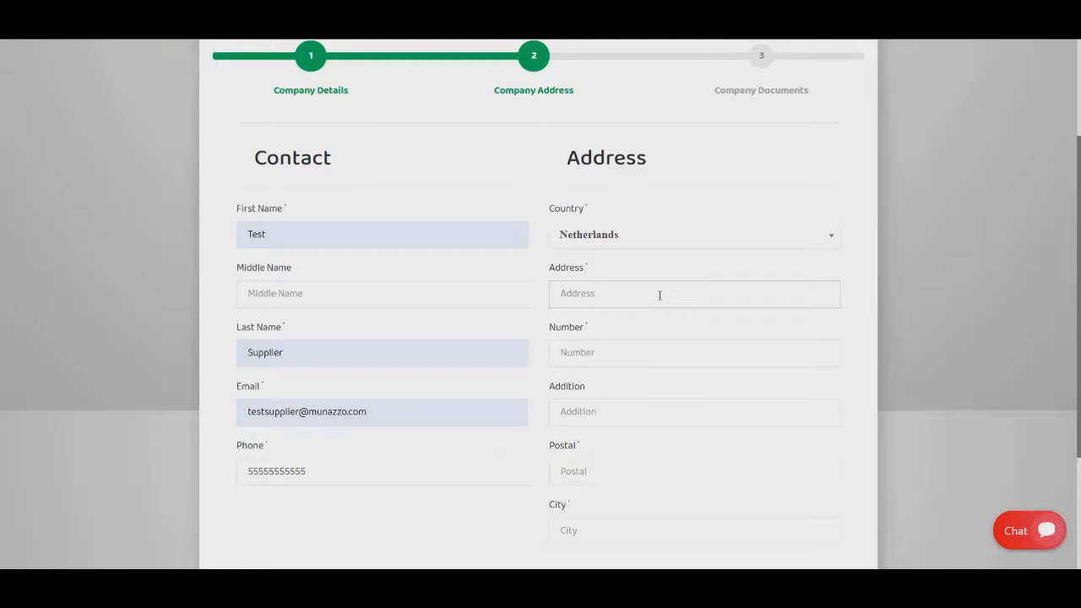
{"action": "type", "text": "Street"}
{"action": "left_click", "coordinate": [604, 360]}
{"action": "type", "text": "25"}
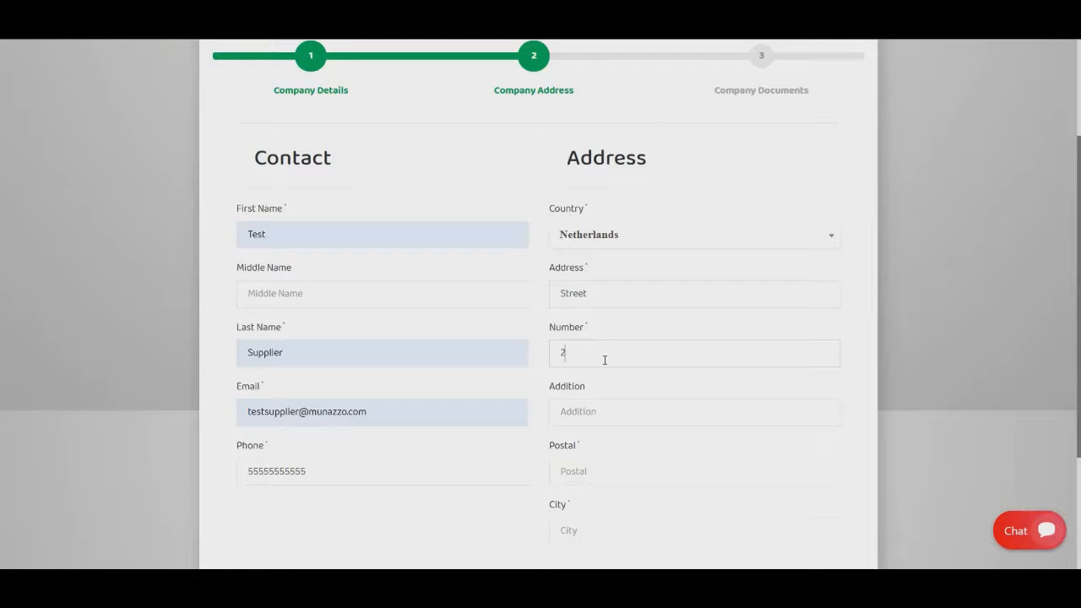
{"action": "left_click", "coordinate": [590, 474]}
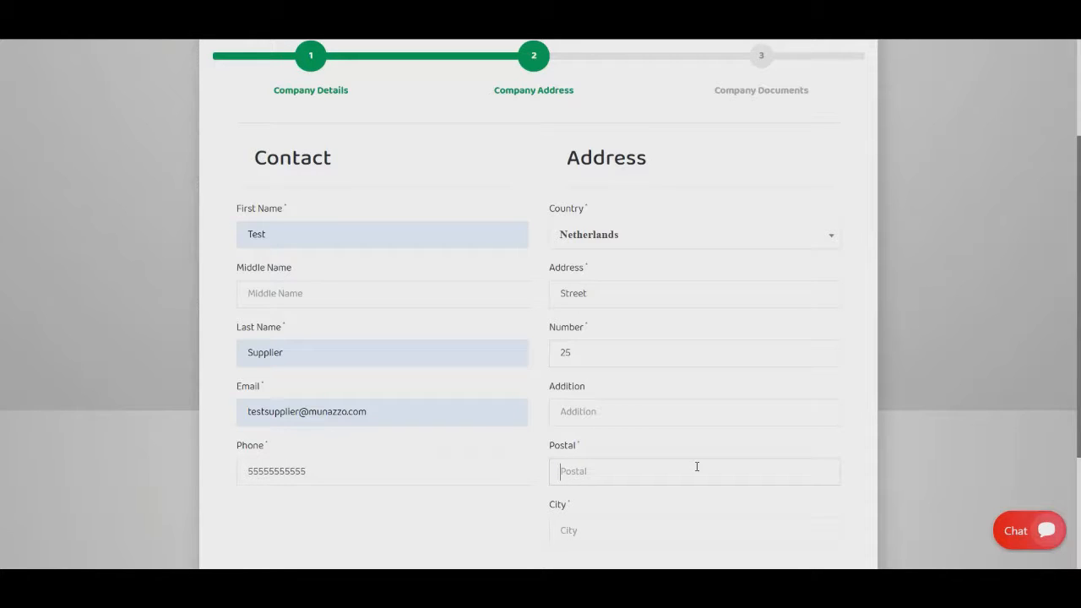
{"action": "type", "text": "01457"}
{"action": "left_click", "coordinate": [619, 525]}
{"action": "type", "text": "Amsterdam"}
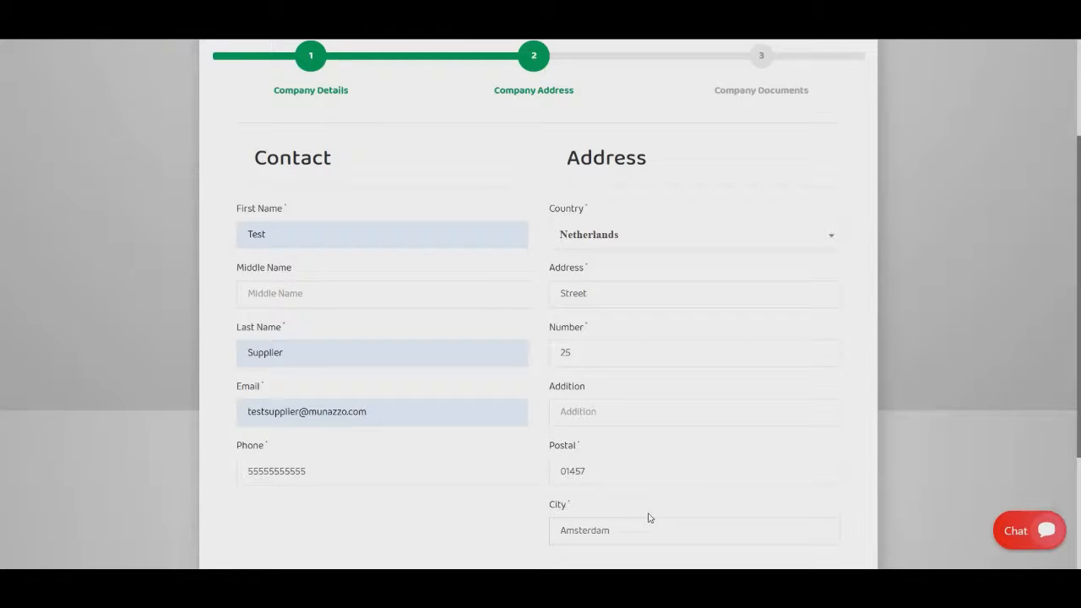
{"action": "scroll", "coordinate": [649, 518], "scroll_direction": "down", "scroll_amount": 2}
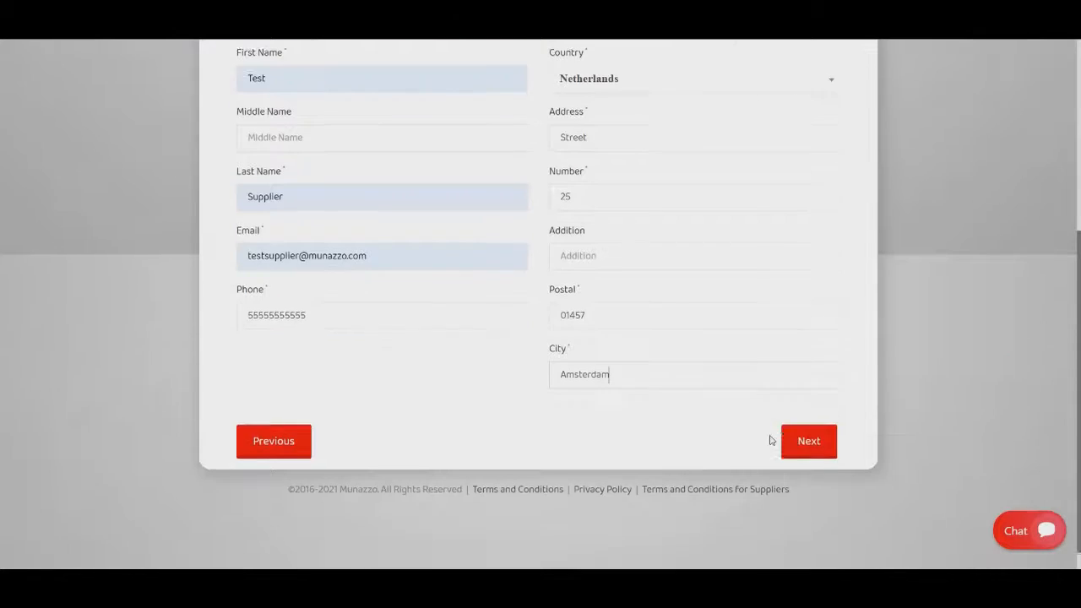
{"action": "left_click", "coordinate": [805, 439]}
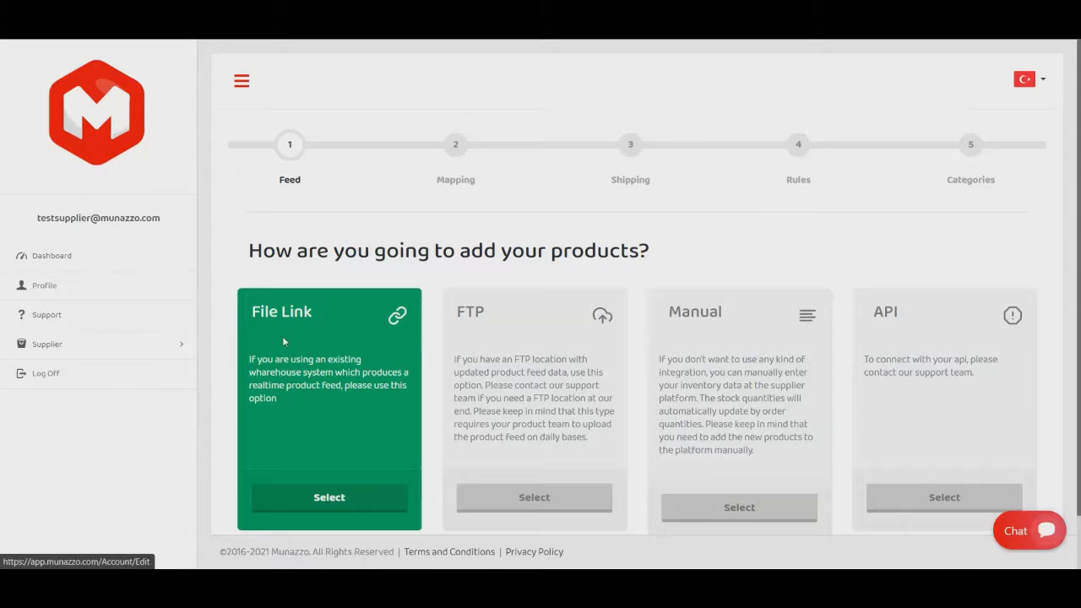
Choose File Link as the way to add products, with CSV format, English language and EUR currency.
{"action": "scroll", "coordinate": [313, 318], "scroll_direction": "down", "scroll_amount": 1}
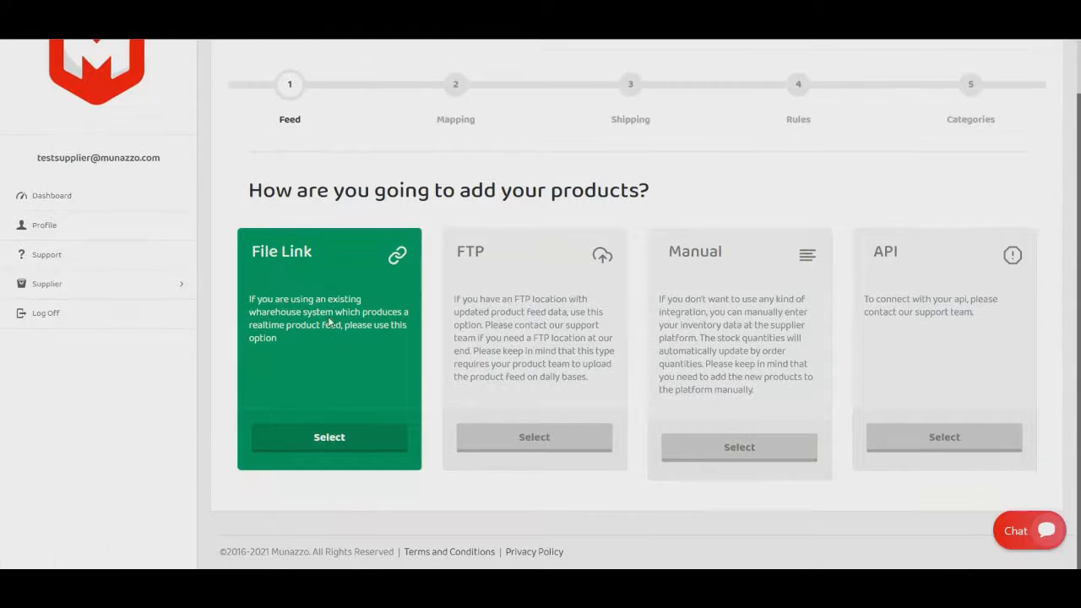
{"action": "left_click", "coordinate": [351, 436]}
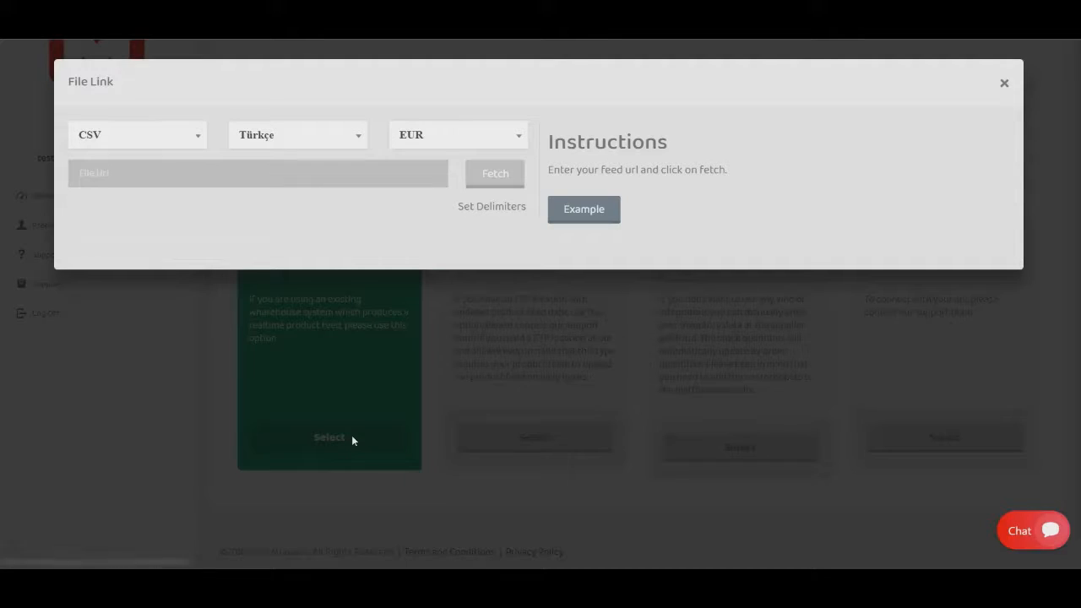
{"action": "left_click", "coordinate": [287, 140]}
{"action": "left_click", "coordinate": [260, 196]}
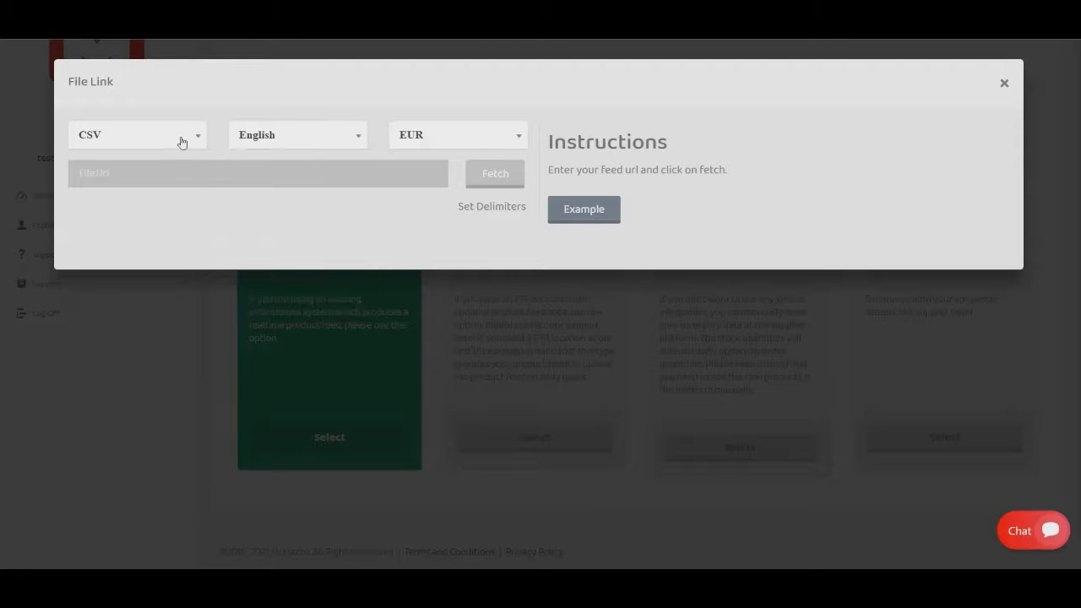
{"action": "left_click", "coordinate": [181, 143]}
{"action": "left_click", "coordinate": [94, 200]}
{"action": "left_click", "coordinate": [422, 135]}
{"action": "left_click", "coordinate": [425, 241]}
{"action": "left_click", "coordinate": [285, 173]}
{"action": "type", "text": "https://app.munazzo.com/assets/test.csv"}
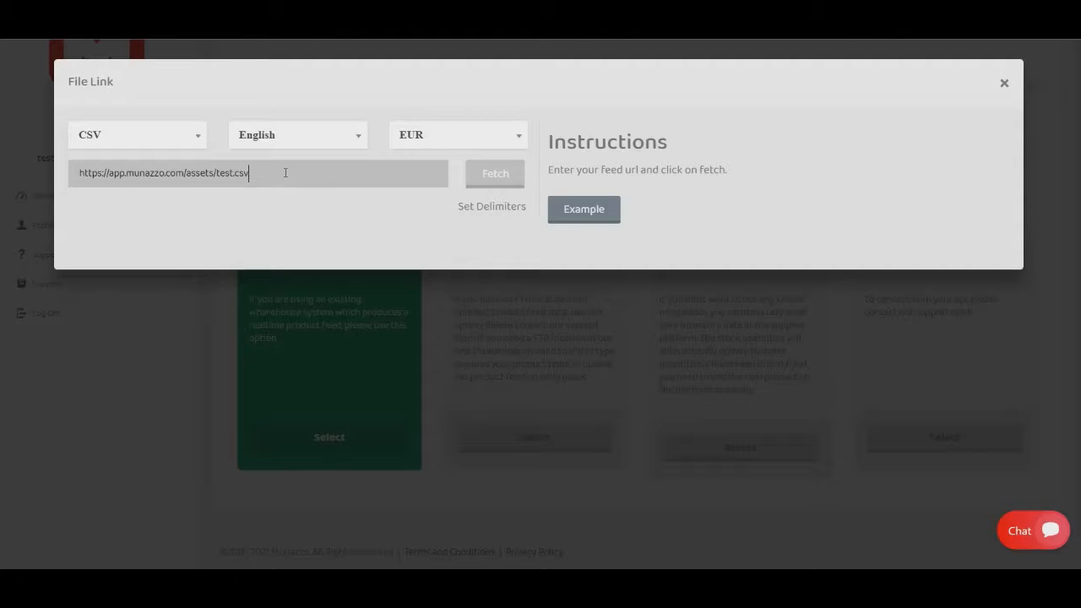
{"action": "left_click", "coordinate": [498, 177]}
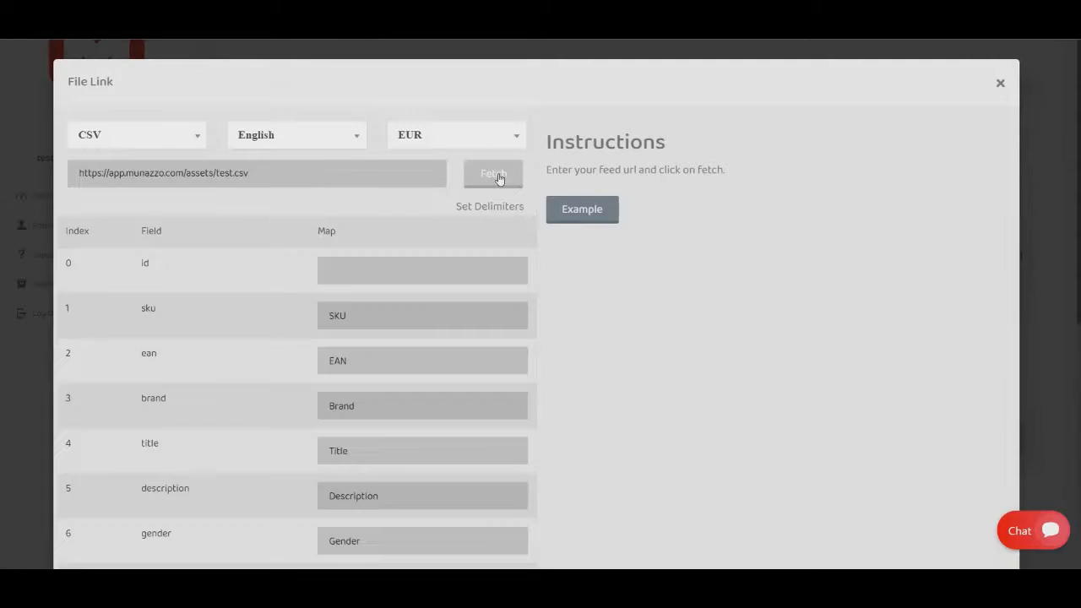
{"action": "scroll", "coordinate": [196, 301], "scroll_direction": "down", "scroll_amount": 2}
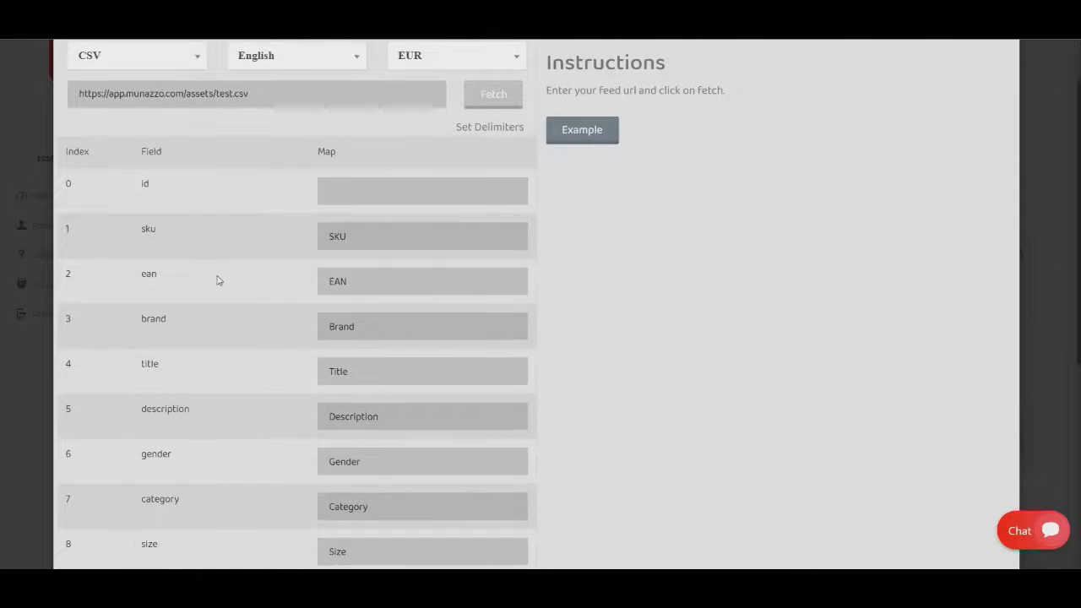
Clear the mapping of the numeric_size field so that it stays unmapped.
{"action": "scroll", "coordinate": [296, 309], "scroll_direction": "down", "scroll_amount": 2}
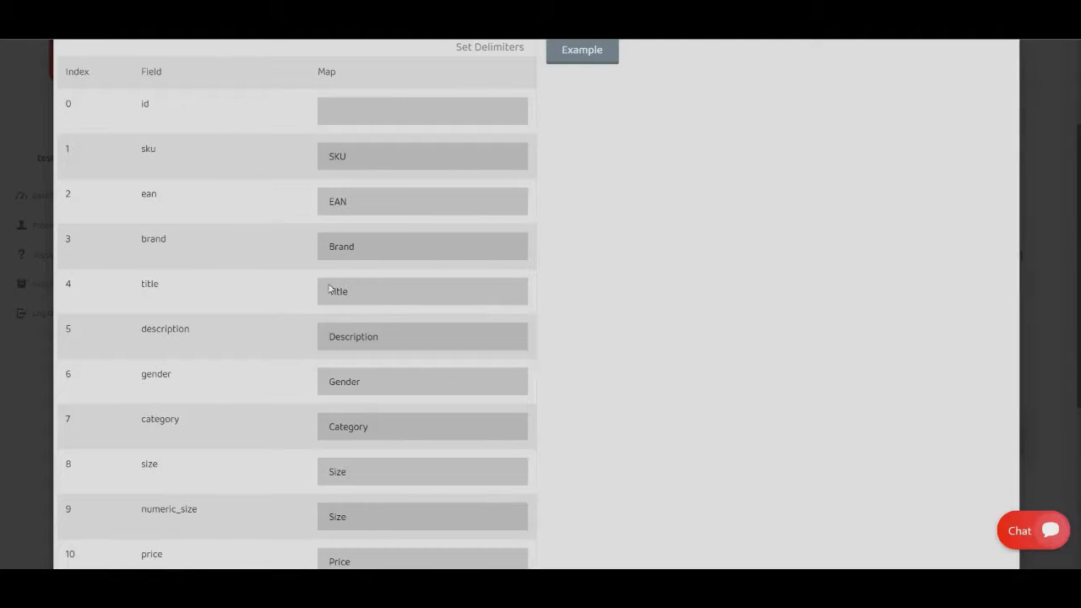
{"action": "scroll", "coordinate": [228, 313], "scroll_direction": "down", "scroll_amount": 4}
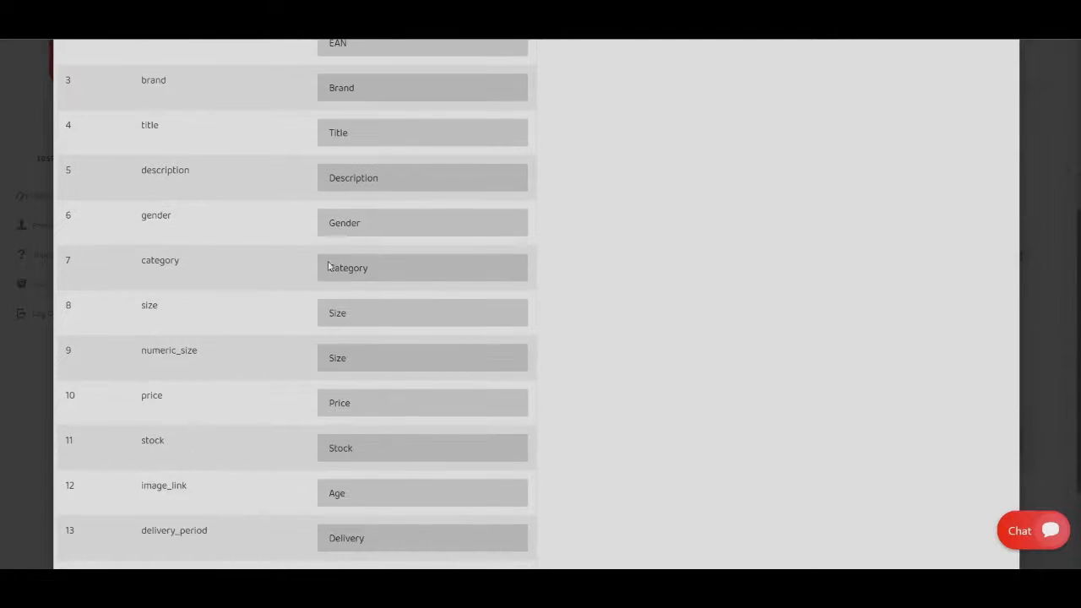
{"action": "scroll", "coordinate": [381, 281], "scroll_direction": "down", "scroll_amount": 2}
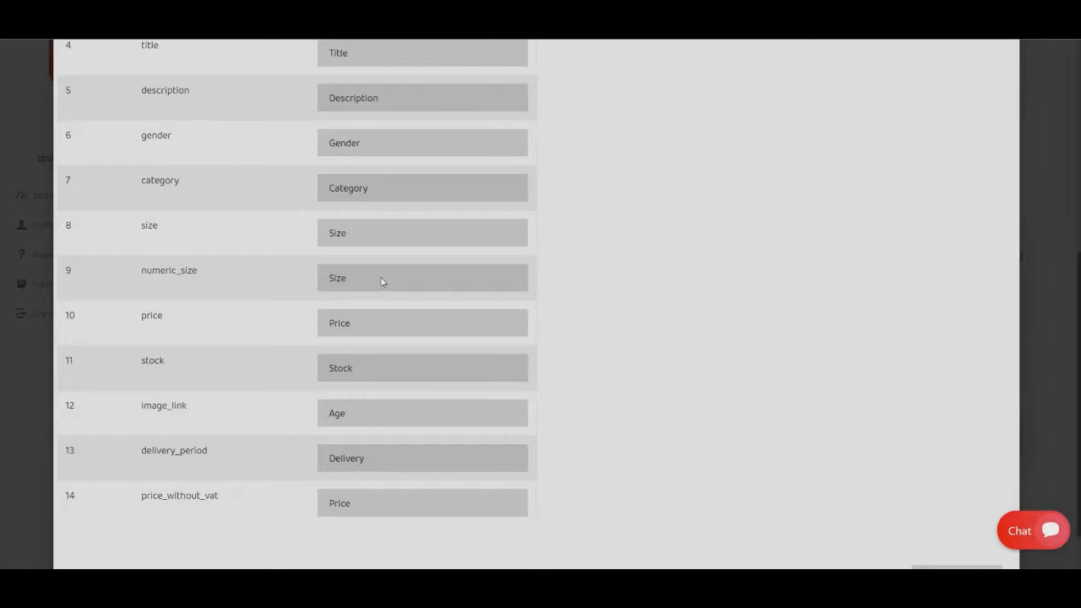
{"action": "left_click", "coordinate": [381, 281]}
{"action": "scroll", "coordinate": [372, 311], "scroll_direction": "up", "scroll_amount": 1}
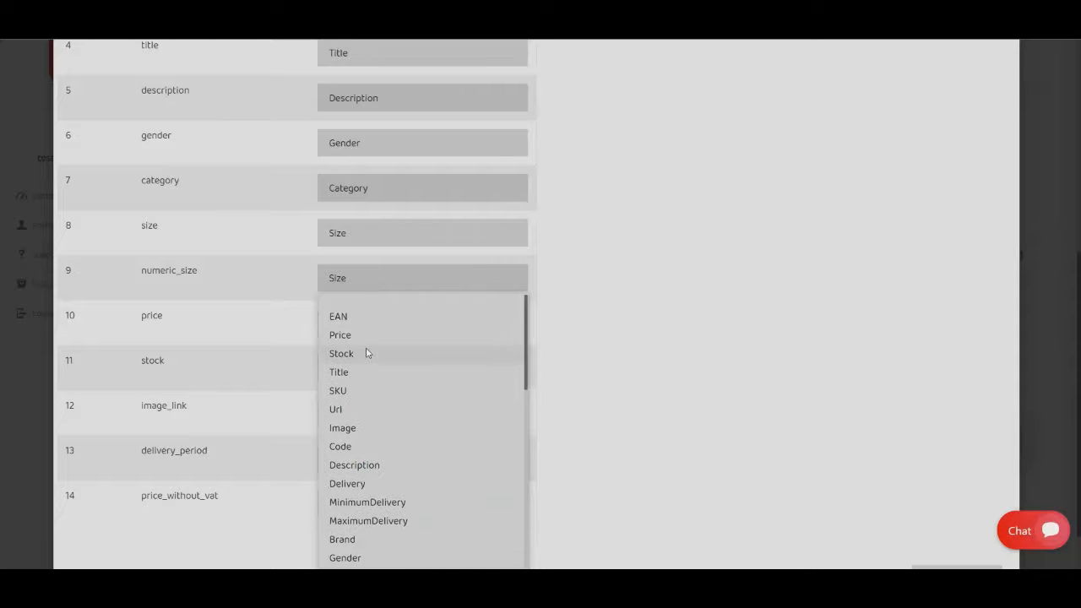
{"action": "left_click", "coordinate": [359, 300]}
Map the image_link field to Image and clear the mapping of price_without_vat.
{"action": "scroll", "coordinate": [380, 277], "scroll_direction": "down", "scroll_amount": 2}
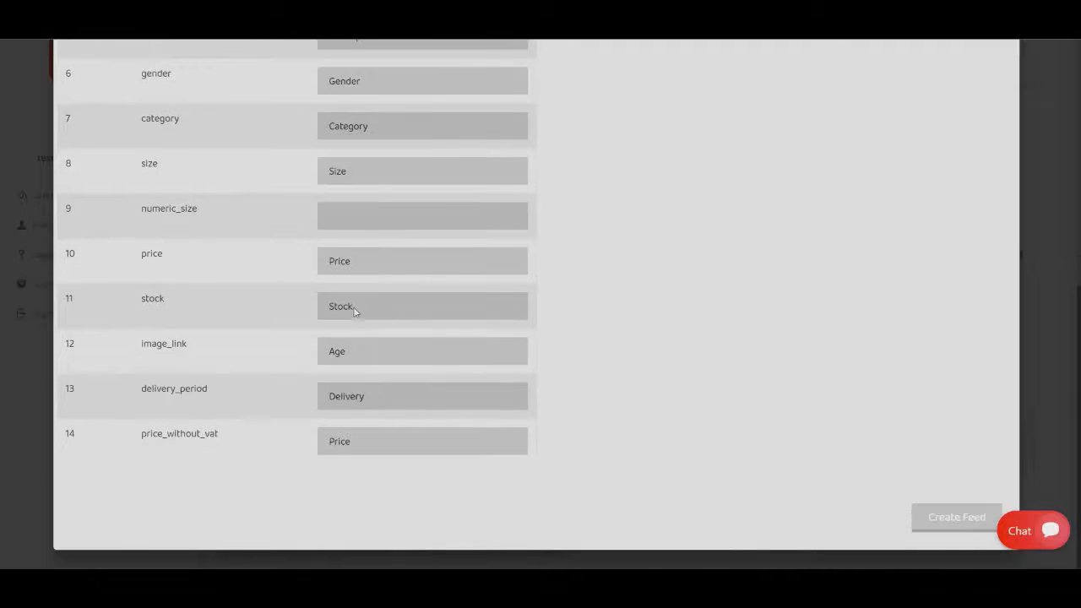
{"action": "left_click", "coordinate": [358, 354]}
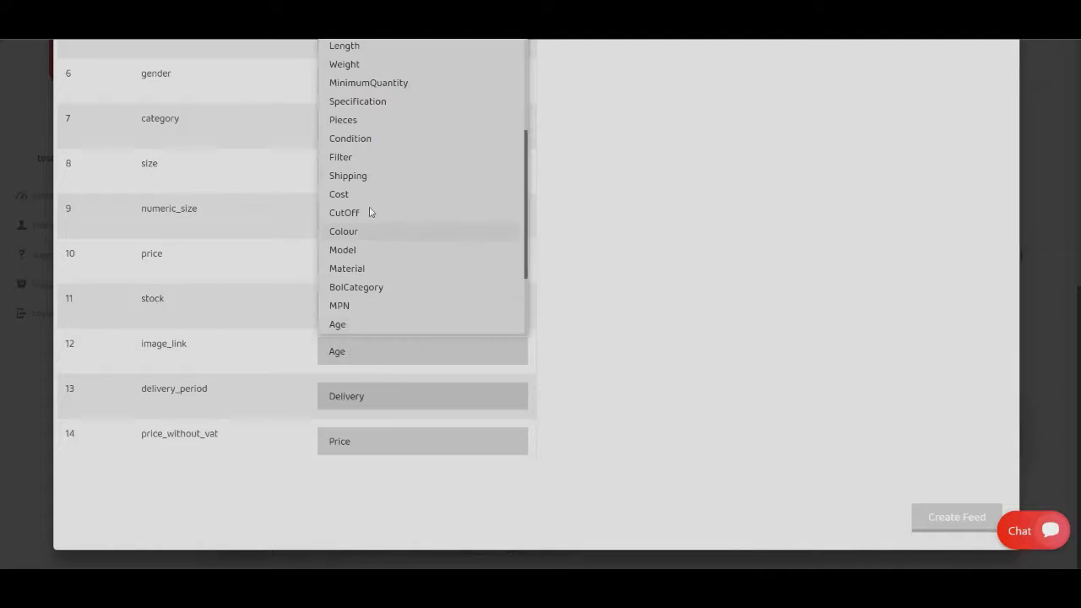
{"action": "scroll", "coordinate": [373, 160], "scroll_direction": "up", "scroll_amount": 7}
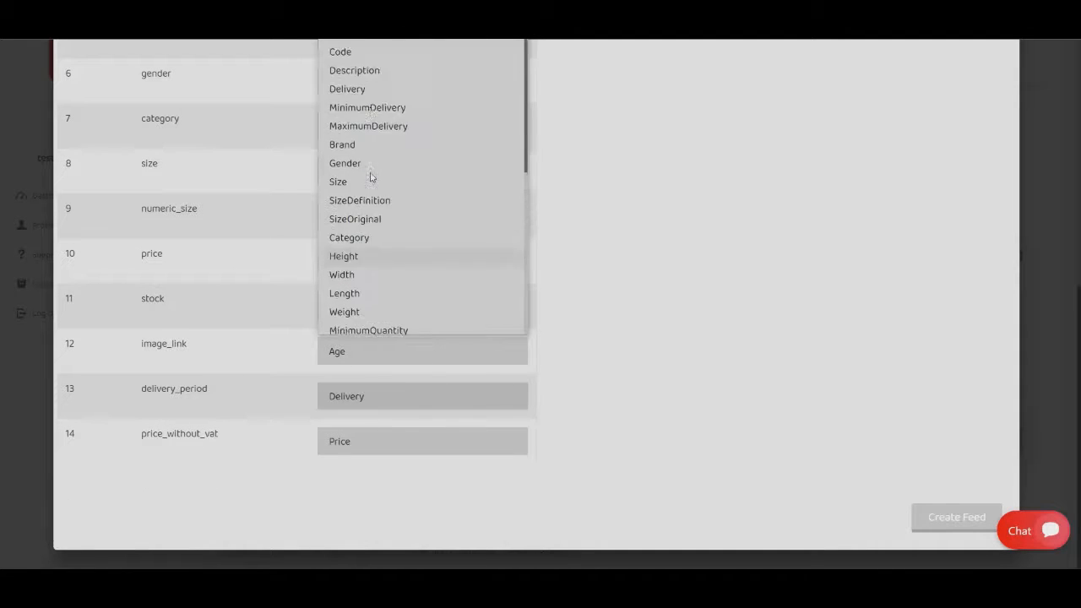
{"action": "left_click", "coordinate": [343, 100]}
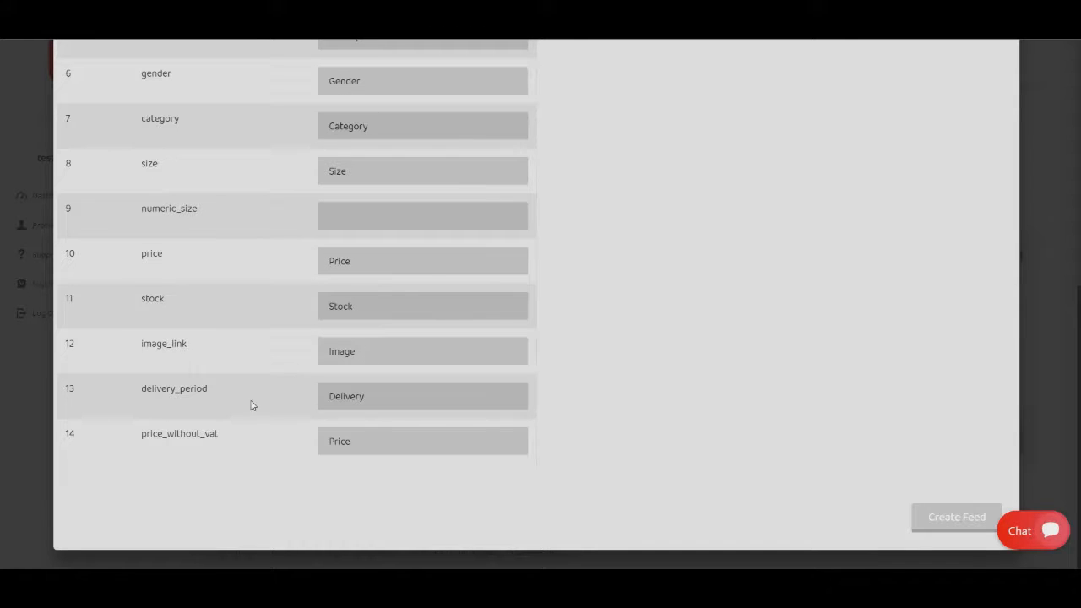
{"action": "left_click", "coordinate": [356, 448]}
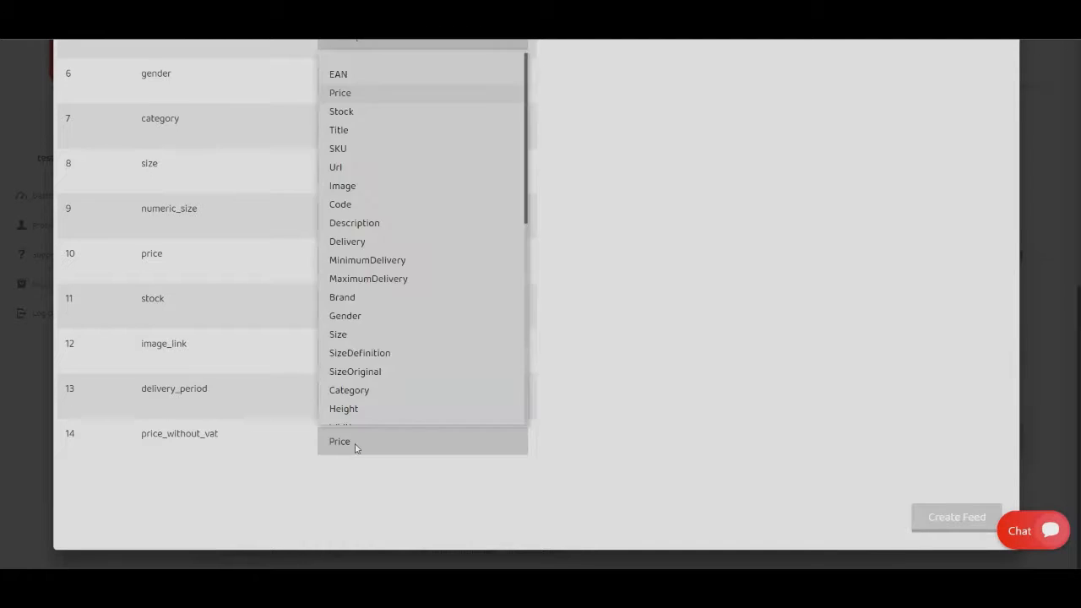
{"action": "left_click", "coordinate": [345, 67]}
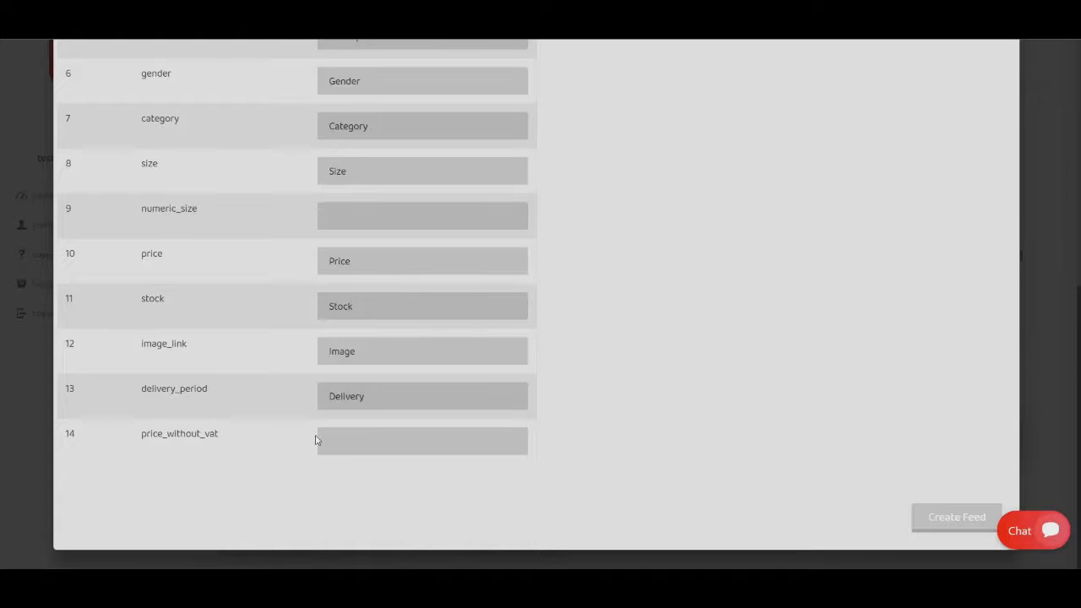
Review the complete field mapping list and create the feed.
{"action": "scroll", "coordinate": [437, 420], "scroll_direction": "up", "scroll_amount": 1}
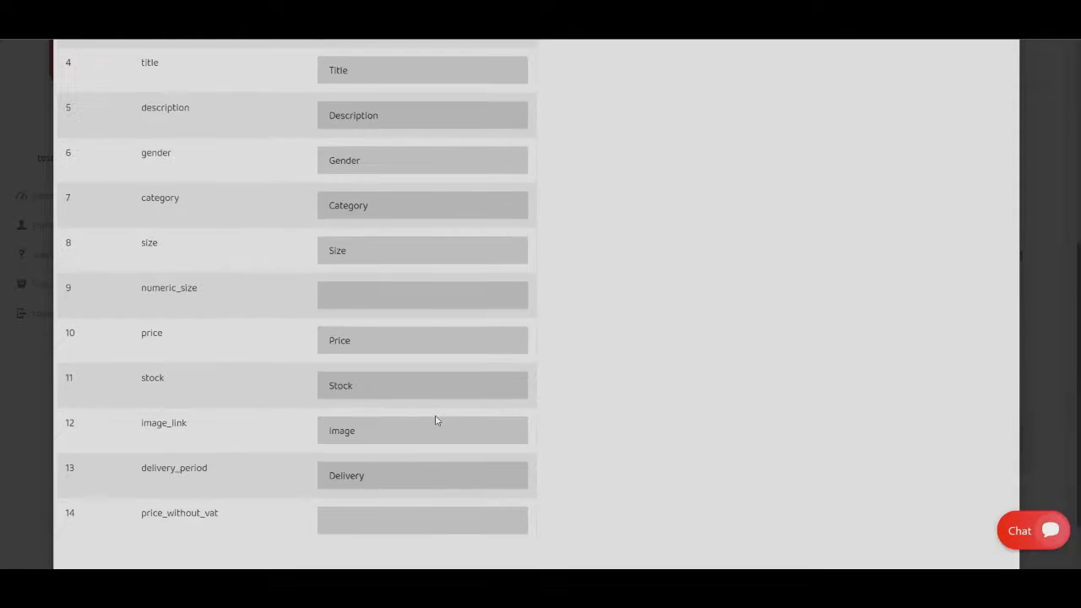
{"action": "scroll", "coordinate": [410, 393], "scroll_direction": "up", "scroll_amount": 1}
{"action": "scroll", "coordinate": [410, 393], "scroll_direction": "up", "scroll_amount": 2}
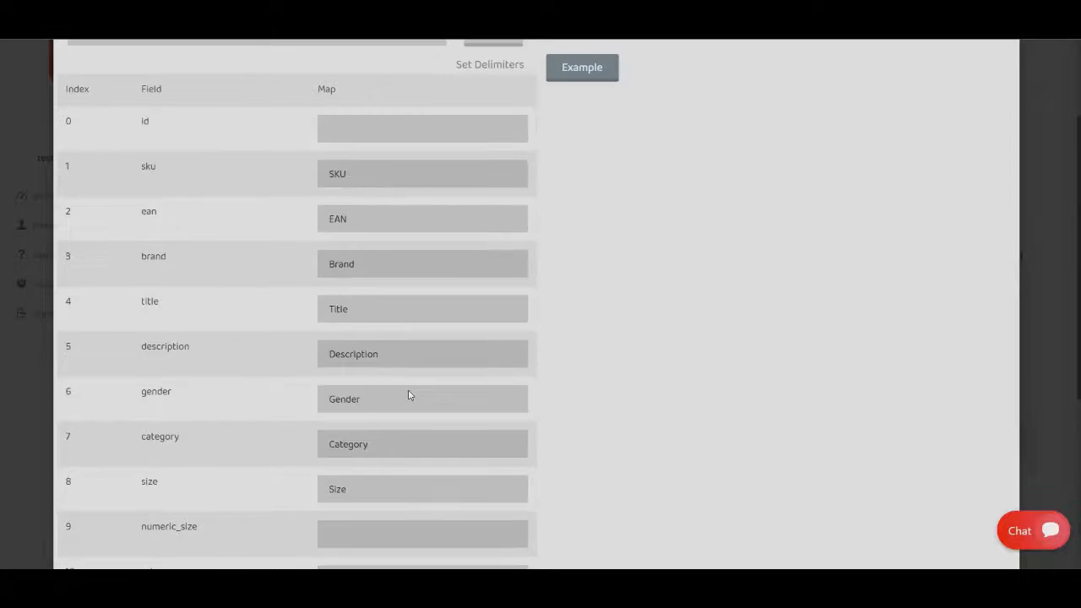
{"action": "scroll", "coordinate": [410, 393], "scroll_direction": "down", "scroll_amount": 4}
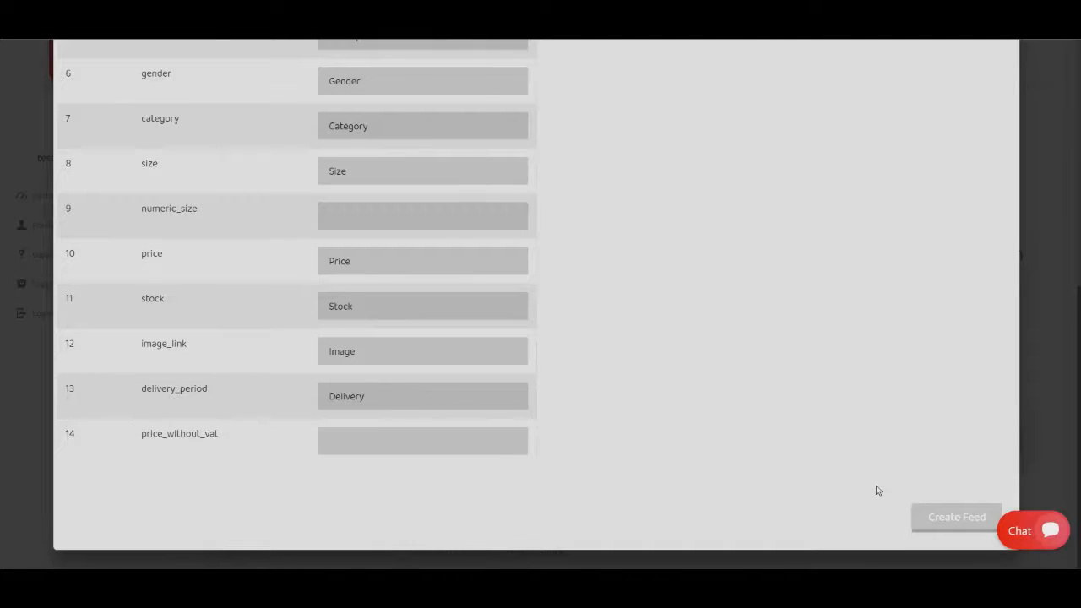
{"action": "left_click", "coordinate": [946, 517]}
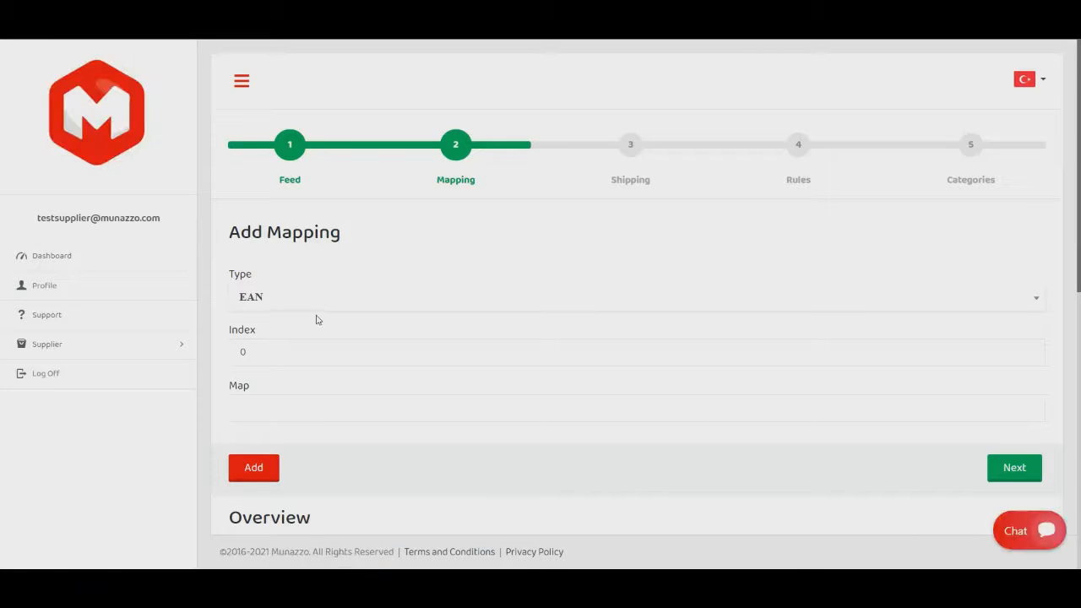
Check the mapping overview of the new feed and continue to the shipping stage.
{"action": "scroll", "coordinate": [413, 319], "scroll_direction": "down", "scroll_amount": 5}
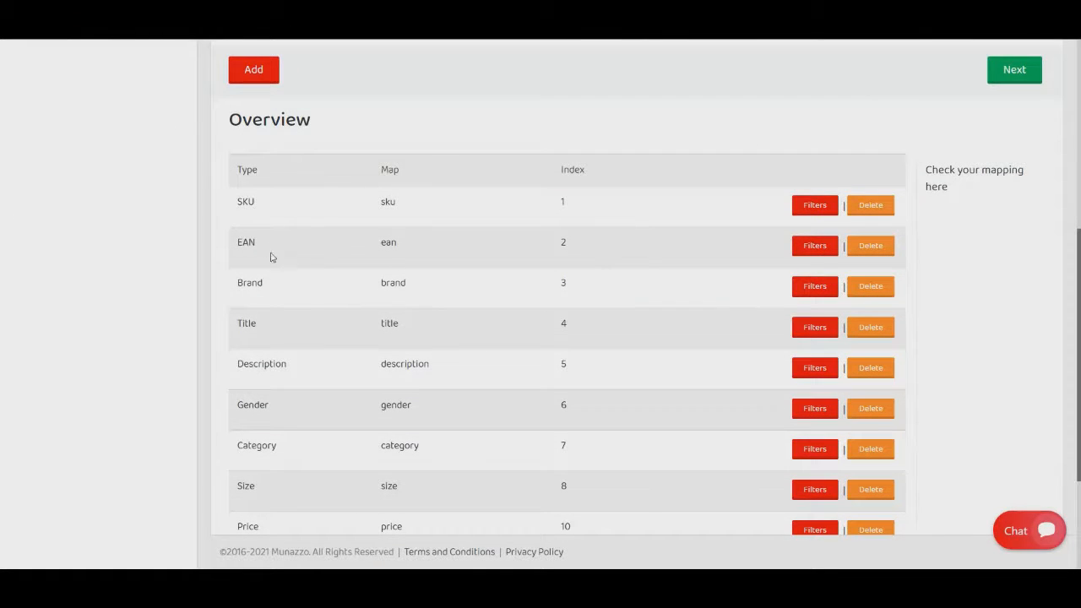
{"action": "scroll", "coordinate": [465, 334], "scroll_direction": "down", "scroll_amount": 2}
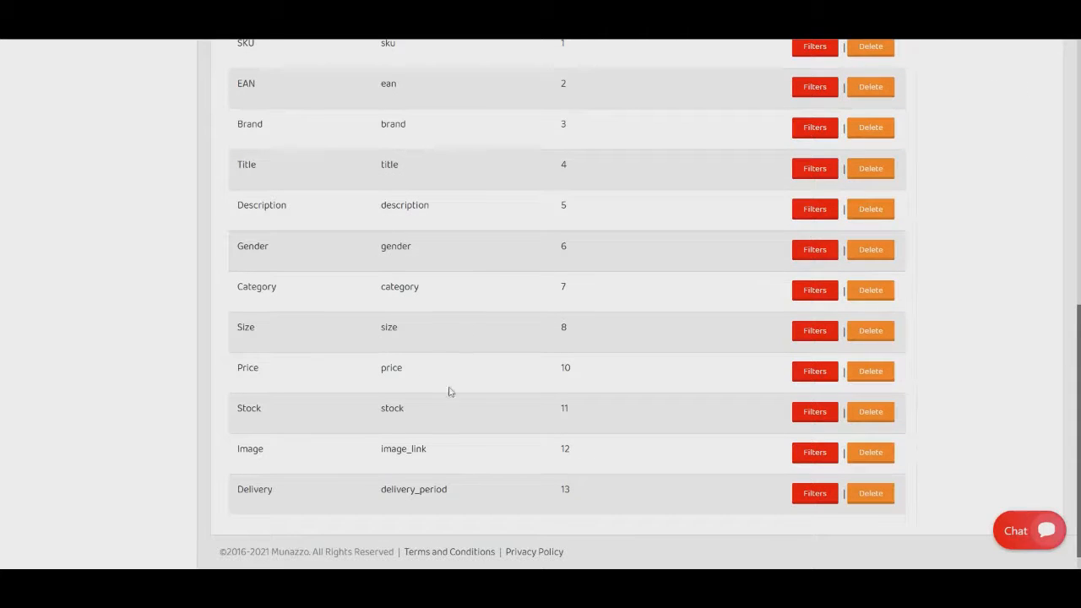
{"action": "scroll", "coordinate": [474, 496], "scroll_direction": "up", "scroll_amount": 1}
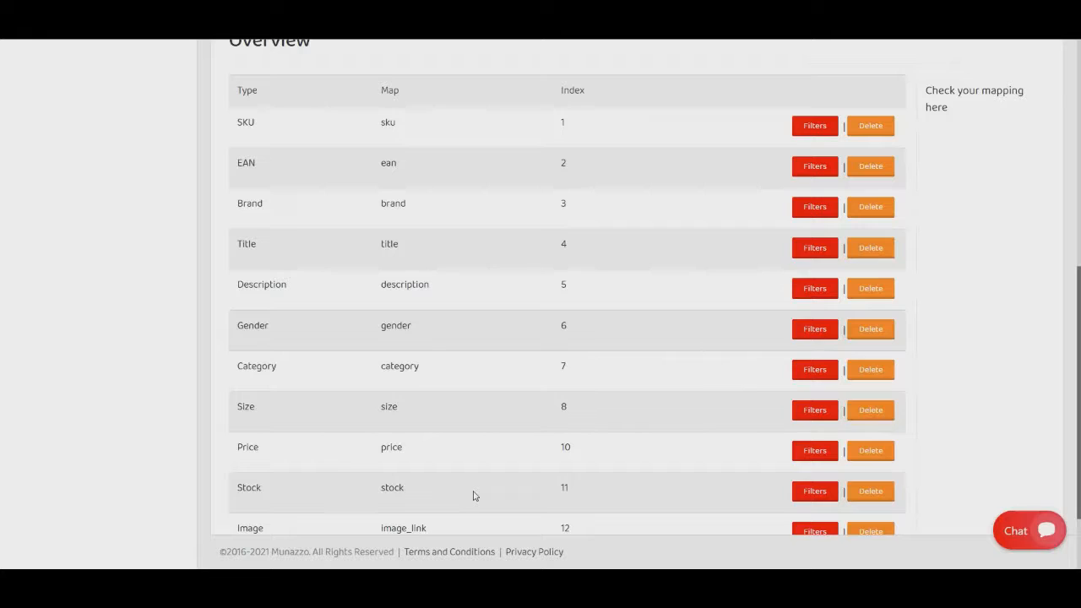
{"action": "scroll", "coordinate": [474, 496], "scroll_direction": "up", "scroll_amount": 1}
{"action": "scroll", "coordinate": [316, 301], "scroll_direction": "up", "scroll_amount": 5}
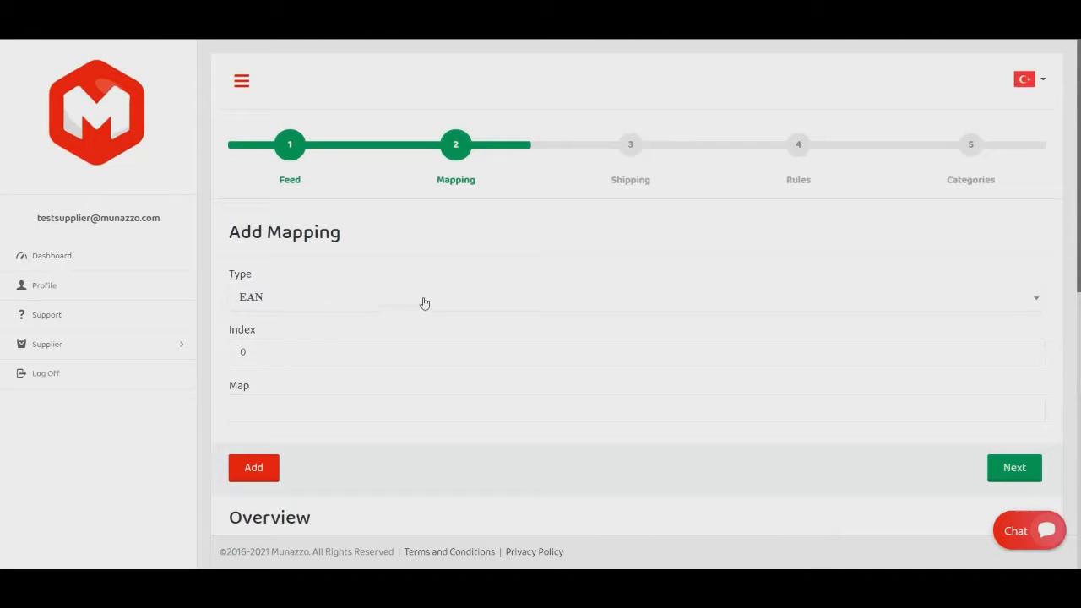
{"action": "left_click", "coordinate": [1015, 475]}
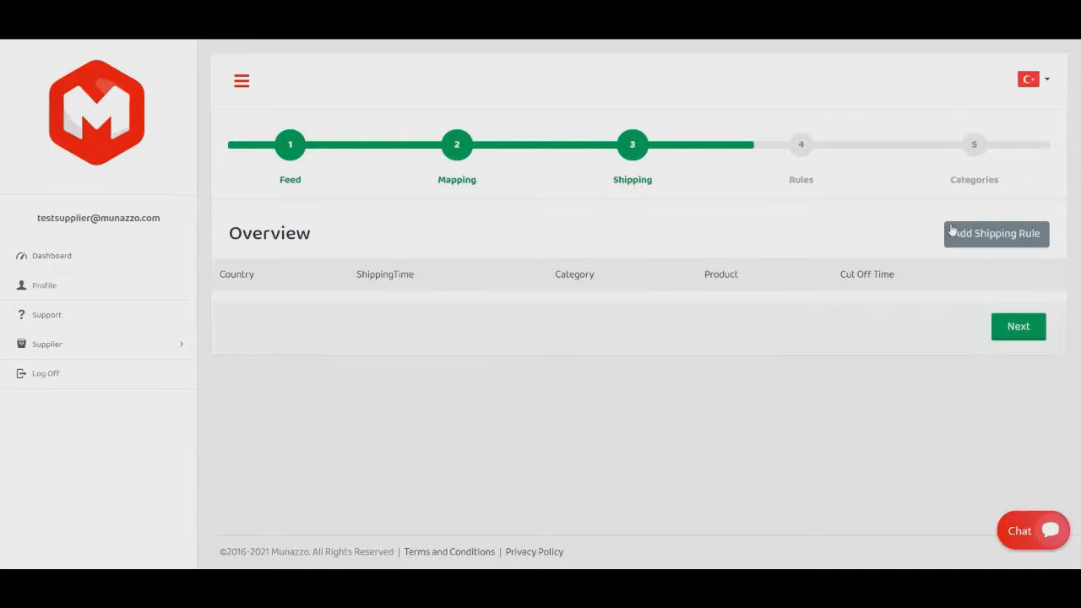
Create a shipping rule with a shipping time of 24 for all countries, categories and products.
{"action": "left_click", "coordinate": [996, 233]}
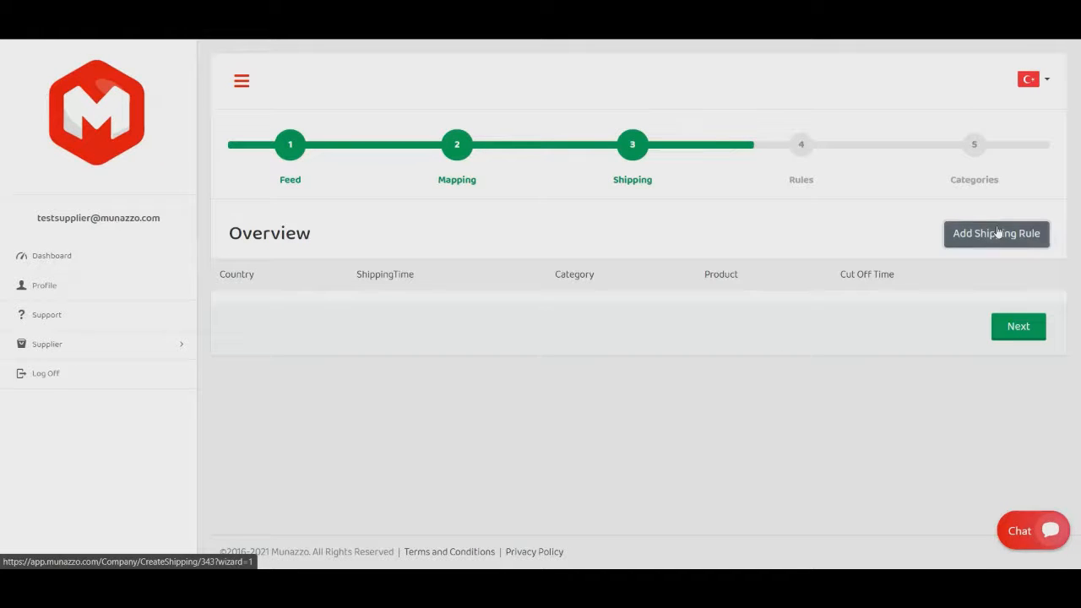
{"action": "scroll", "coordinate": [355, 265], "scroll_direction": "down", "scroll_amount": 1}
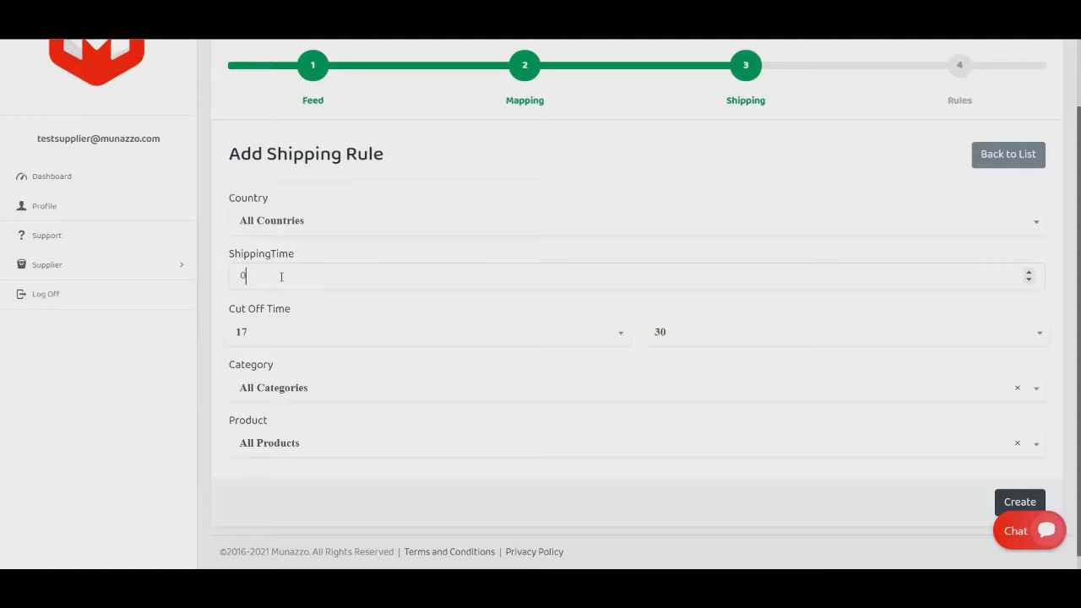
{"action": "left_click_drag", "start_coordinate": [275, 278], "coordinate": [198, 285]}
{"action": "type", "text": "24"}
{"action": "scroll", "coordinate": [422, 263], "scroll_direction": "down", "scroll_amount": 1}
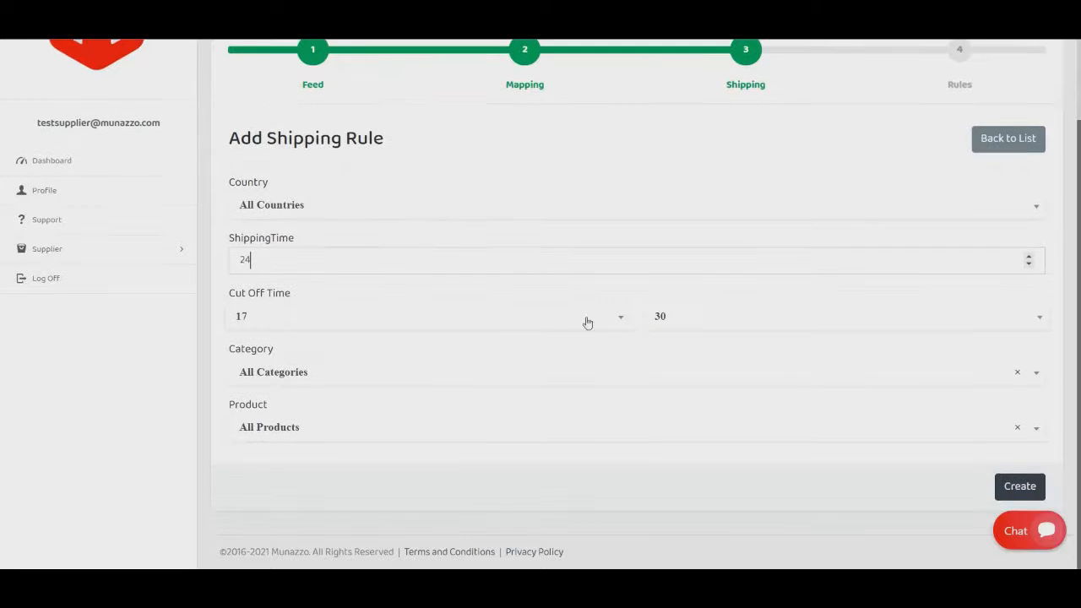
{"action": "left_click", "coordinate": [1020, 487]}
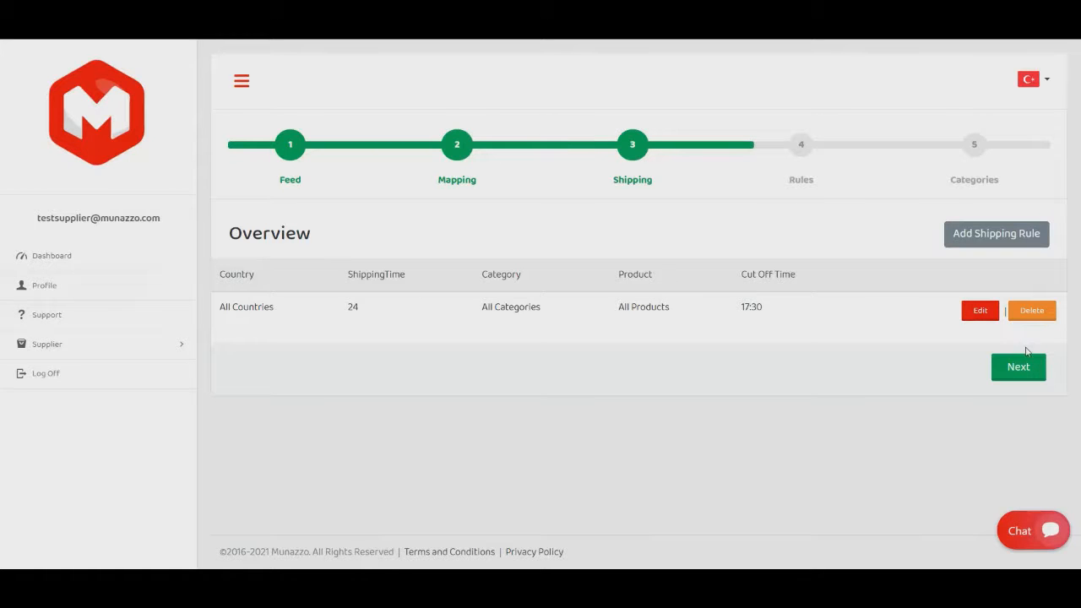
Edit the shipping rule to a shipping time of 48 and save it.
{"action": "left_click", "coordinate": [985, 314]}
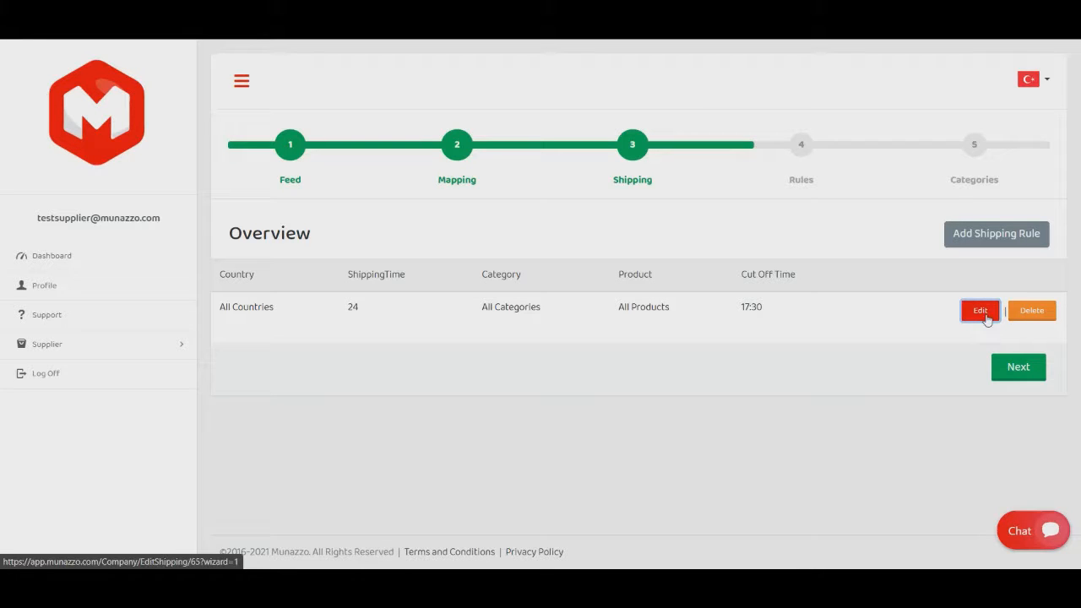
{"action": "left_click_drag", "start_coordinate": [287, 362], "coordinate": [206, 362]}
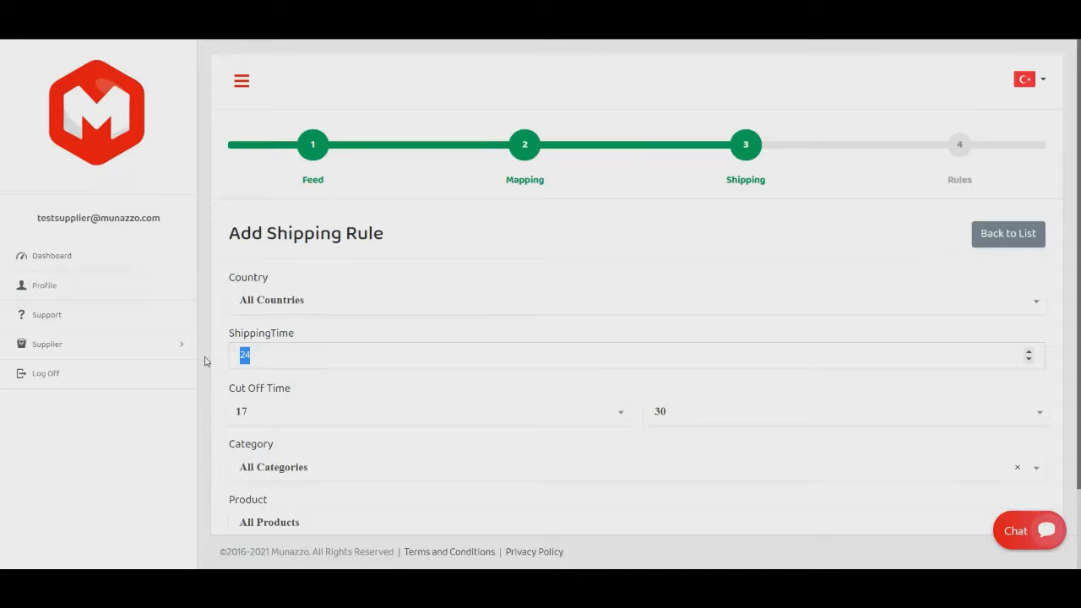
{"action": "type", "text": "4"}
{"action": "scroll", "coordinate": [870, 320], "scroll_direction": "down", "scroll_amount": 2}
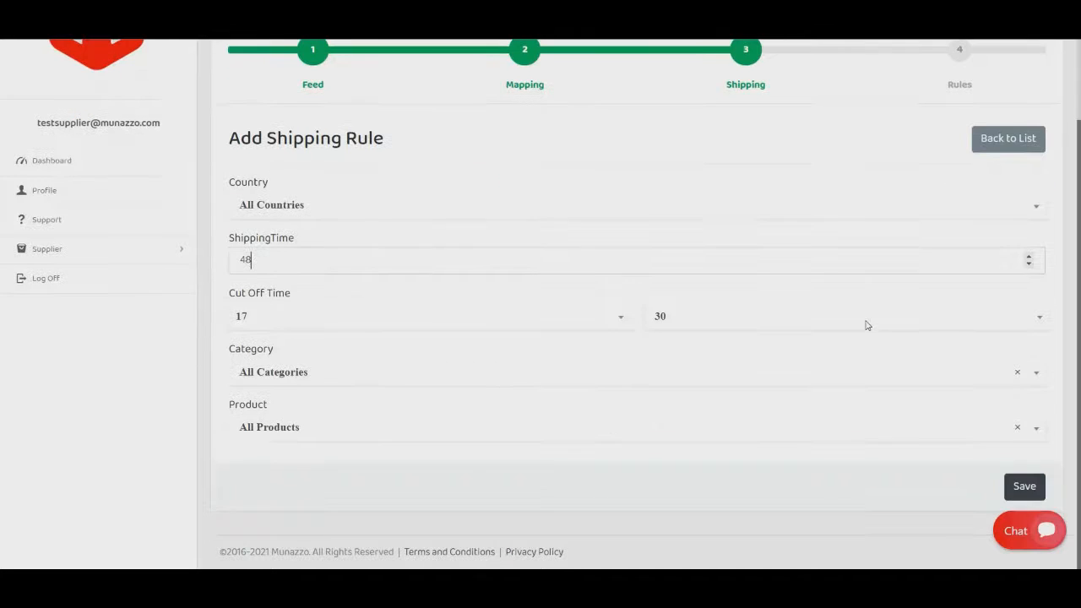
{"action": "left_click", "coordinate": [1035, 485]}
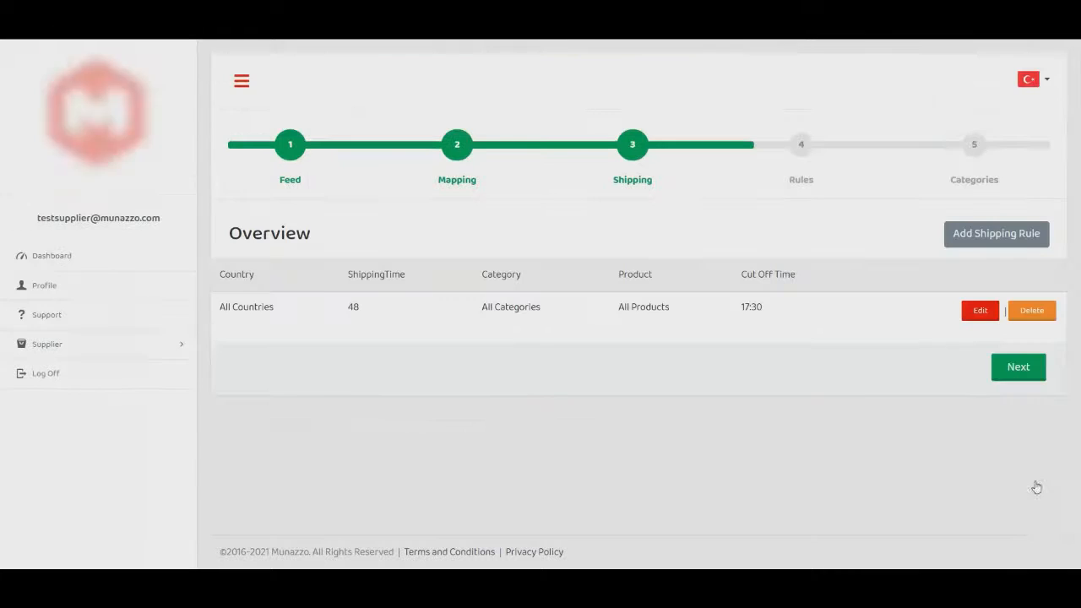
Continue to the rules stage, disallow the Mijnwebwinkel webshop and check the allowed marketplaces.
{"action": "left_click", "coordinate": [1013, 369]}
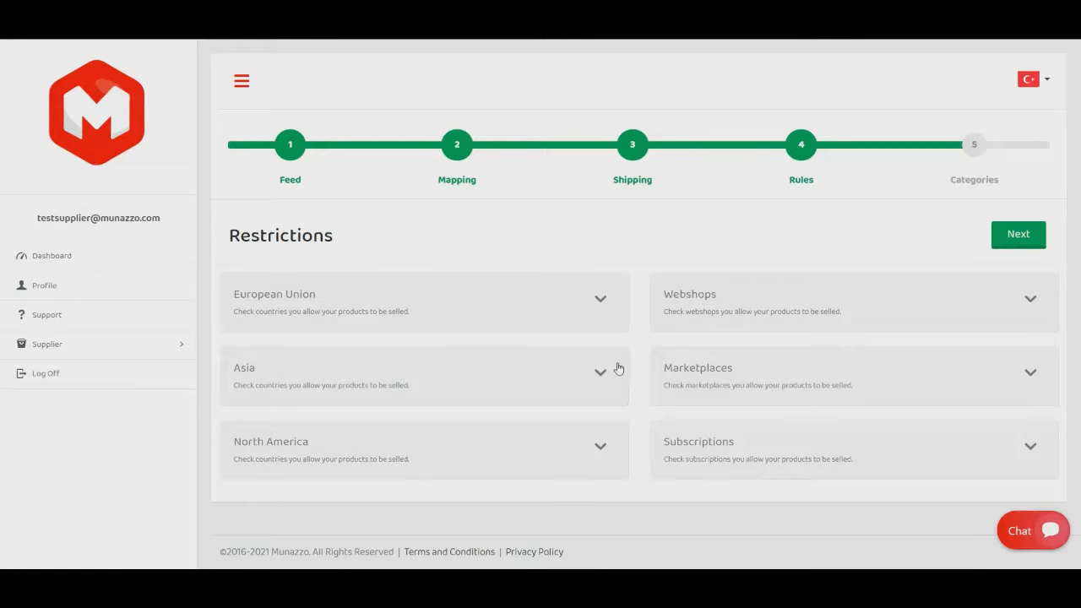
{"action": "left_click", "coordinate": [783, 306]}
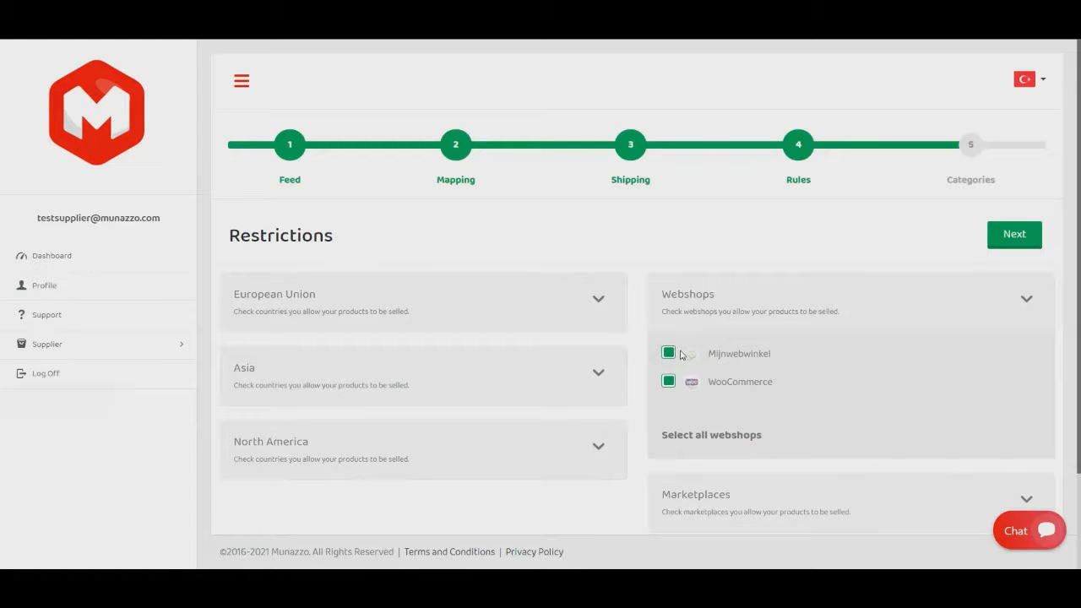
{"action": "left_click", "coordinate": [671, 356]}
{"action": "left_click", "coordinate": [1028, 300]}
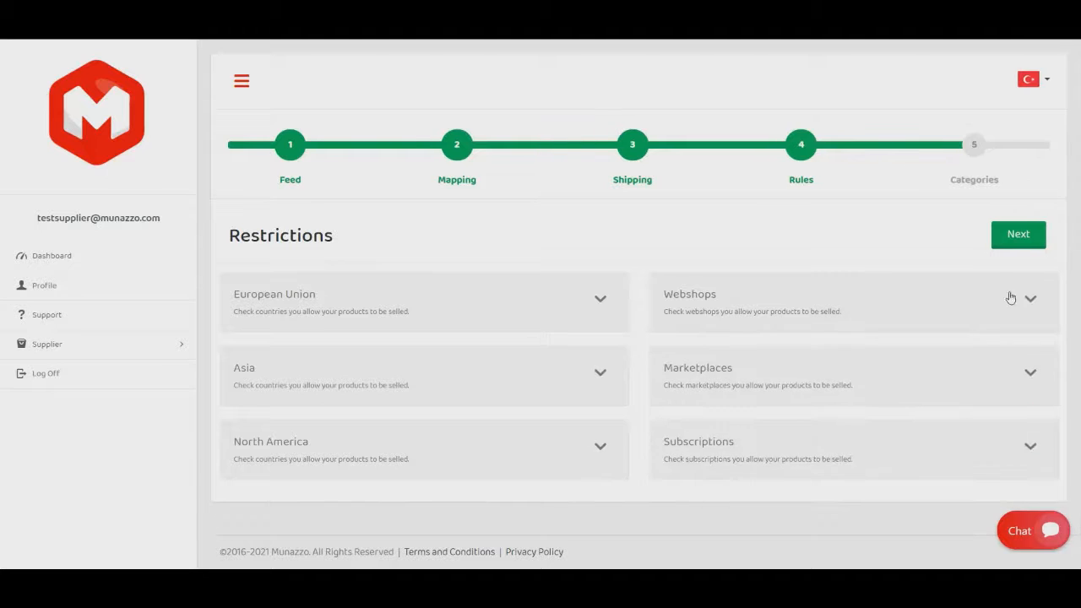
{"action": "left_click", "coordinate": [1029, 372]}
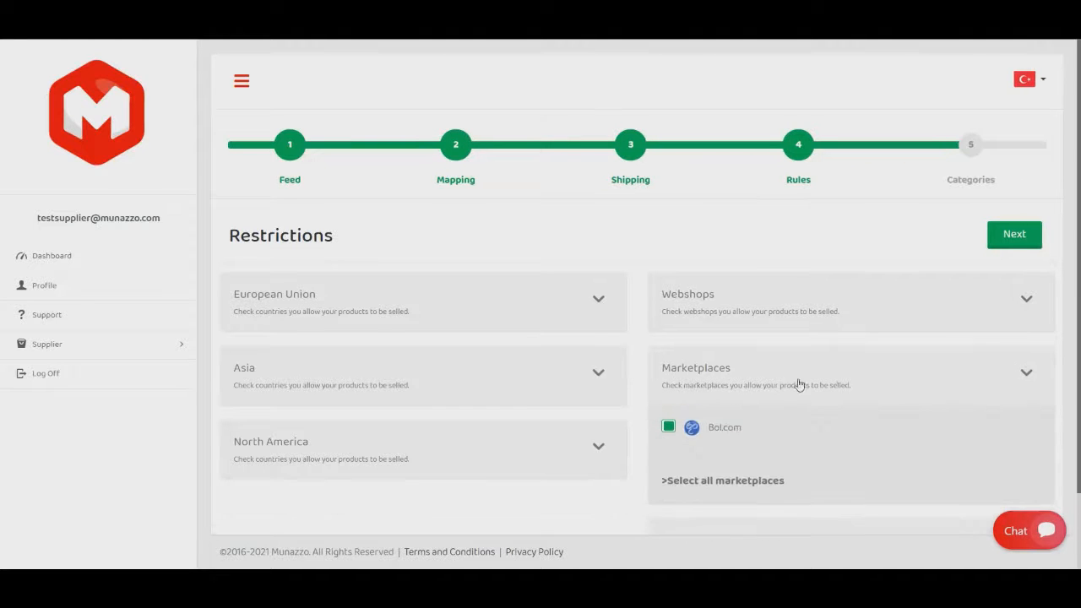
{"action": "left_click", "coordinate": [1030, 371]}
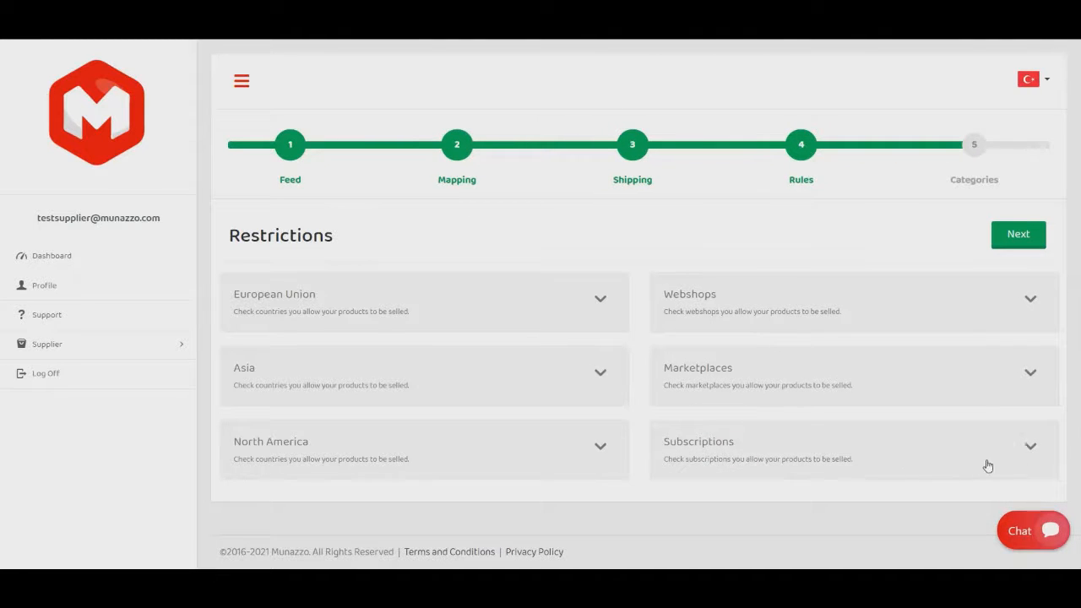
Disallow the Elite Package, Large Business and WooCommerce Package subscriptions in the restrictions.
{"action": "left_click", "coordinate": [1031, 447]}
{"action": "scroll", "coordinate": [748, 386], "scroll_direction": "down", "scroll_amount": 3}
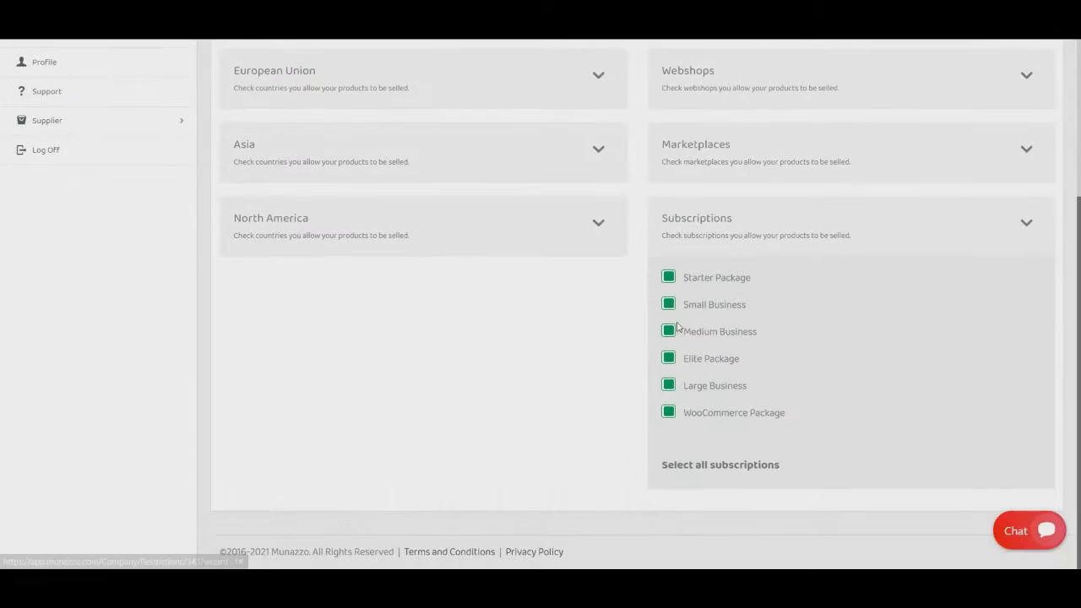
{"action": "left_click", "coordinate": [668, 358]}
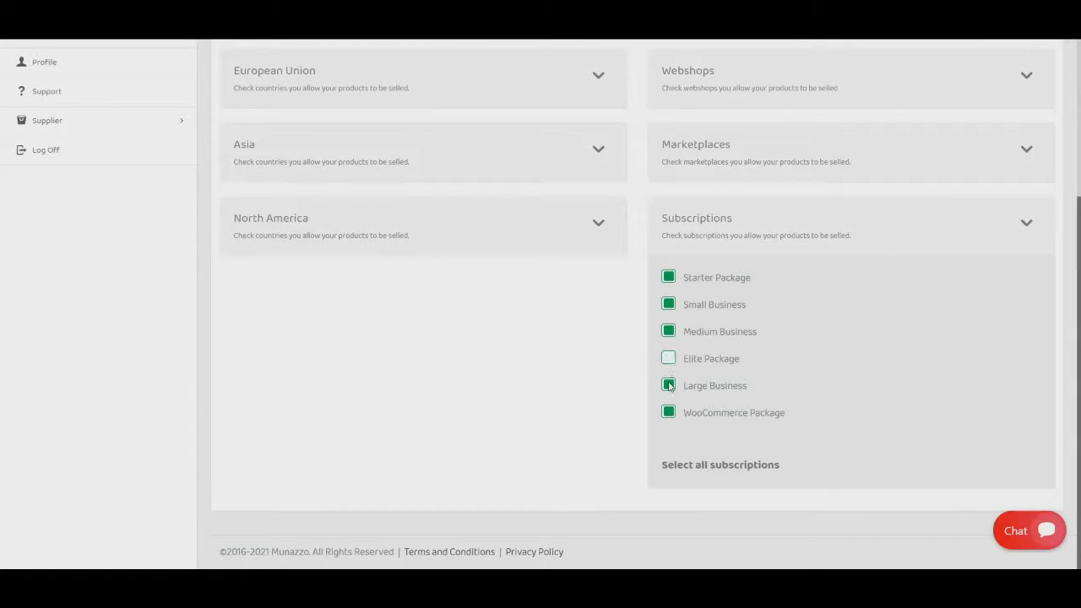
{"action": "left_click", "coordinate": [668, 385]}
{"action": "left_click", "coordinate": [668, 412]}
{"action": "scroll", "coordinate": [569, 406], "scroll_direction": "up", "scroll_amount": 2}
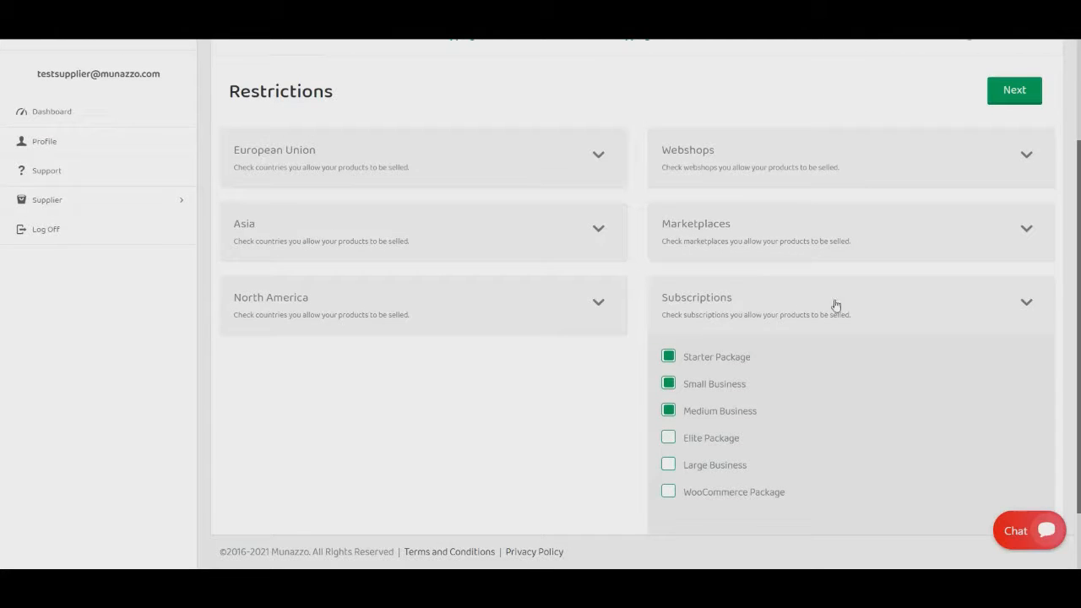
Disallow sales in all North America countries in the feed's restrictions.
{"action": "left_click", "coordinate": [933, 305]}
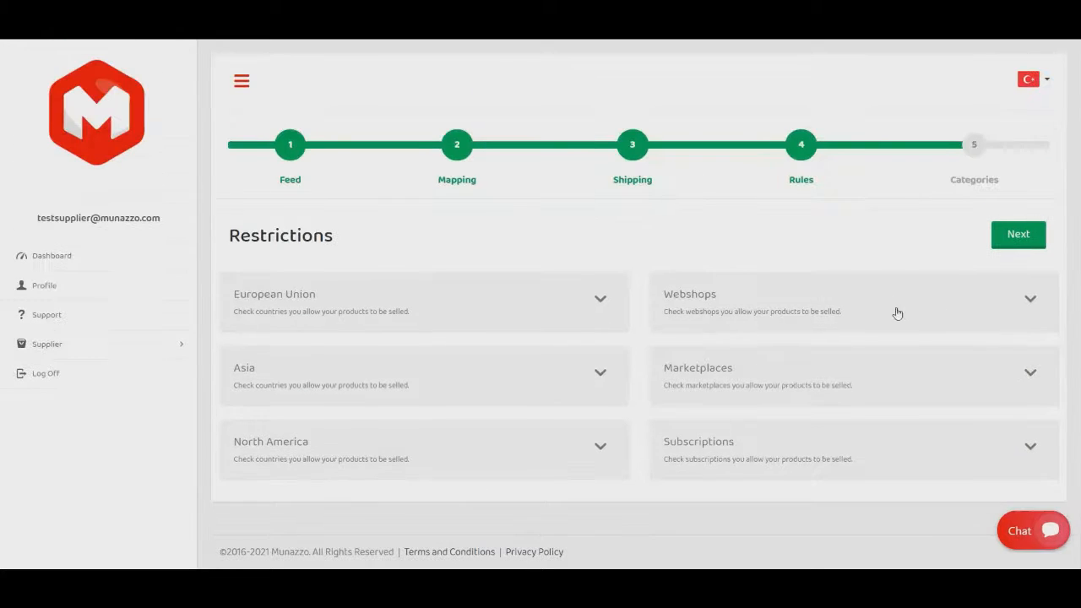
{"action": "left_click", "coordinate": [406, 437]}
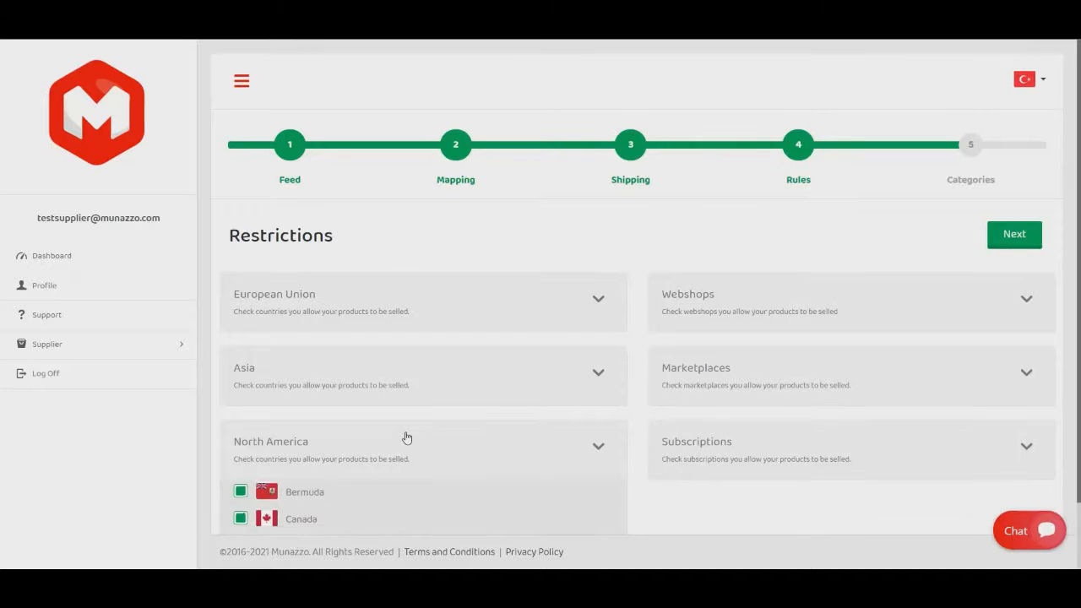
{"action": "scroll", "coordinate": [405, 437], "scroll_direction": "down", "scroll_amount": 3}
{"action": "left_click", "coordinate": [345, 466]}
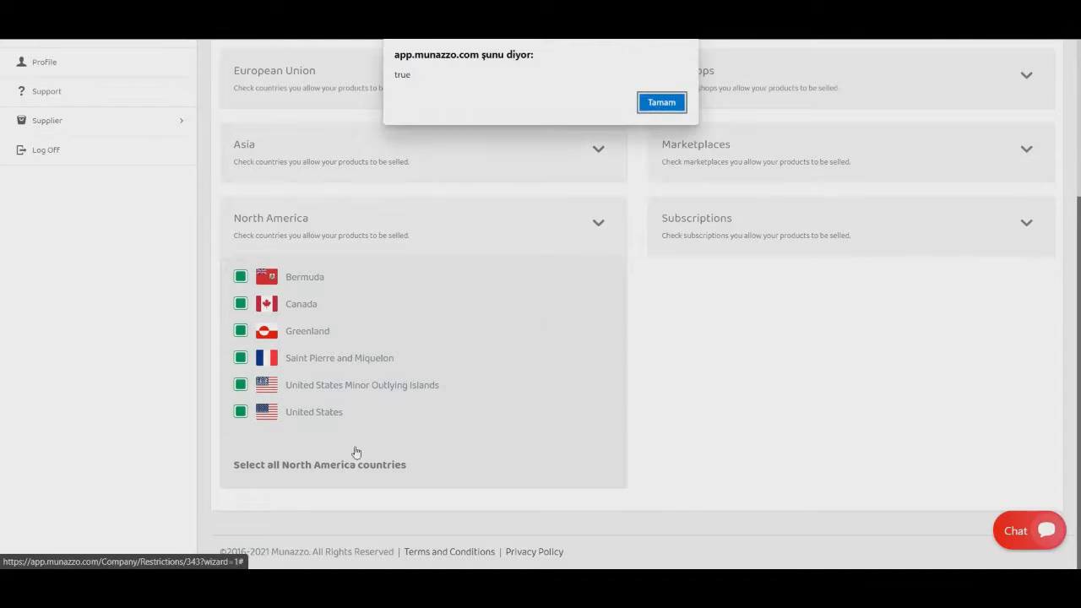
{"action": "left_click", "coordinate": [659, 103]}
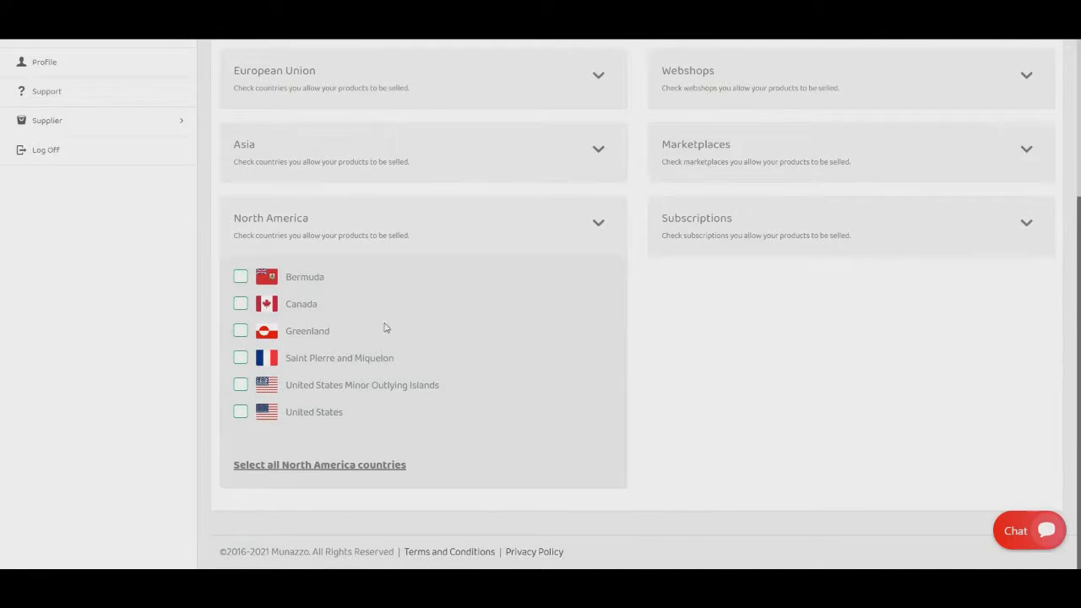
{"action": "left_click", "coordinate": [598, 222]}
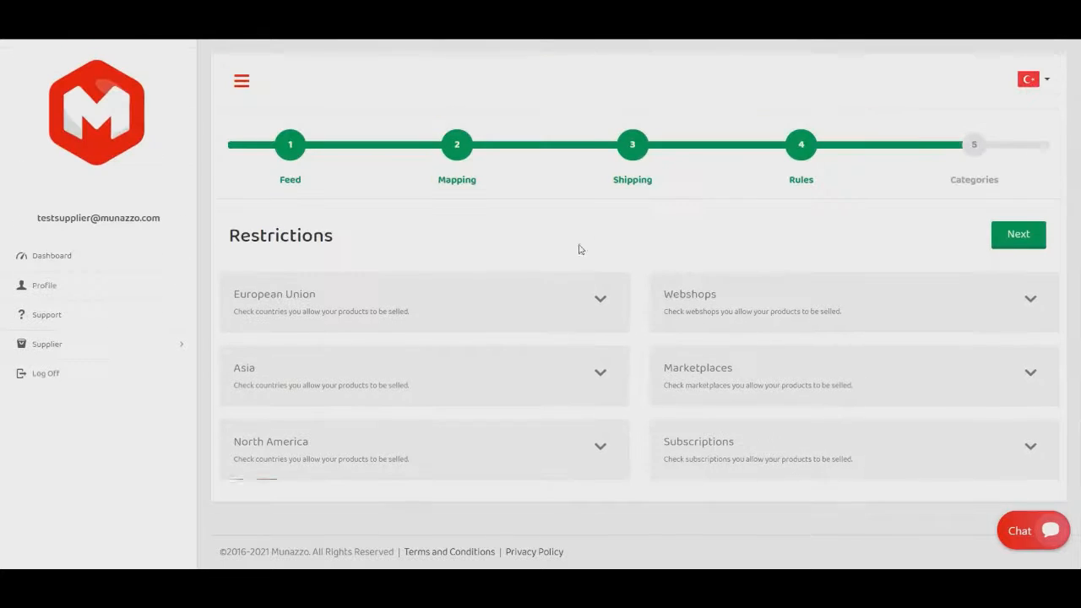
Disallow sales in all Asia countries in the feed's restrictions.
{"action": "left_click", "coordinate": [602, 375]}
{"action": "scroll", "coordinate": [316, 386], "scroll_direction": "down", "scroll_amount": 9}
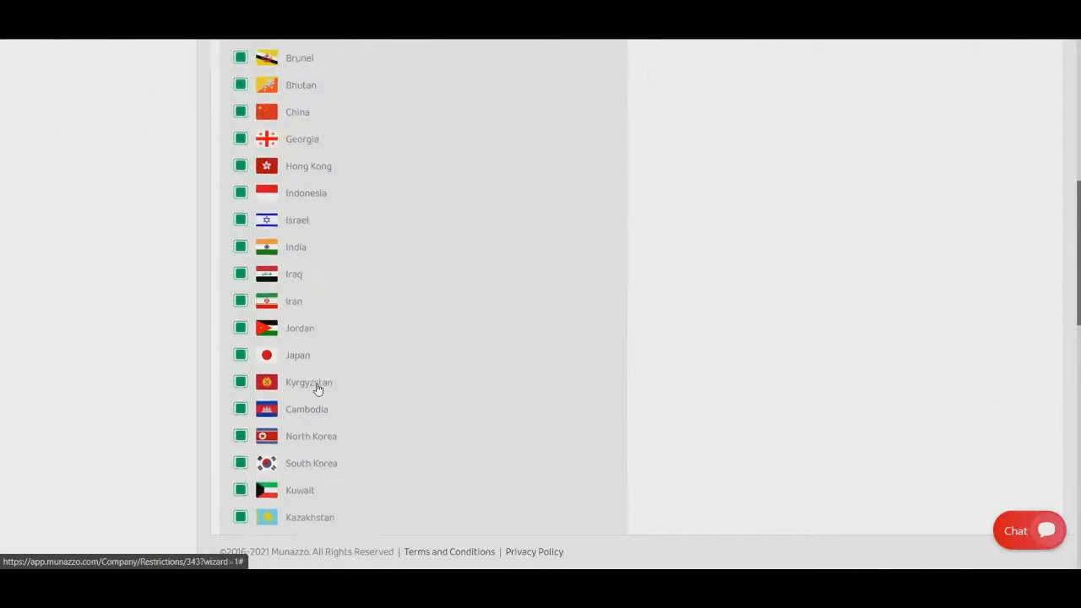
{"action": "scroll", "coordinate": [315, 389], "scroll_direction": "down", "scroll_amount": 7}
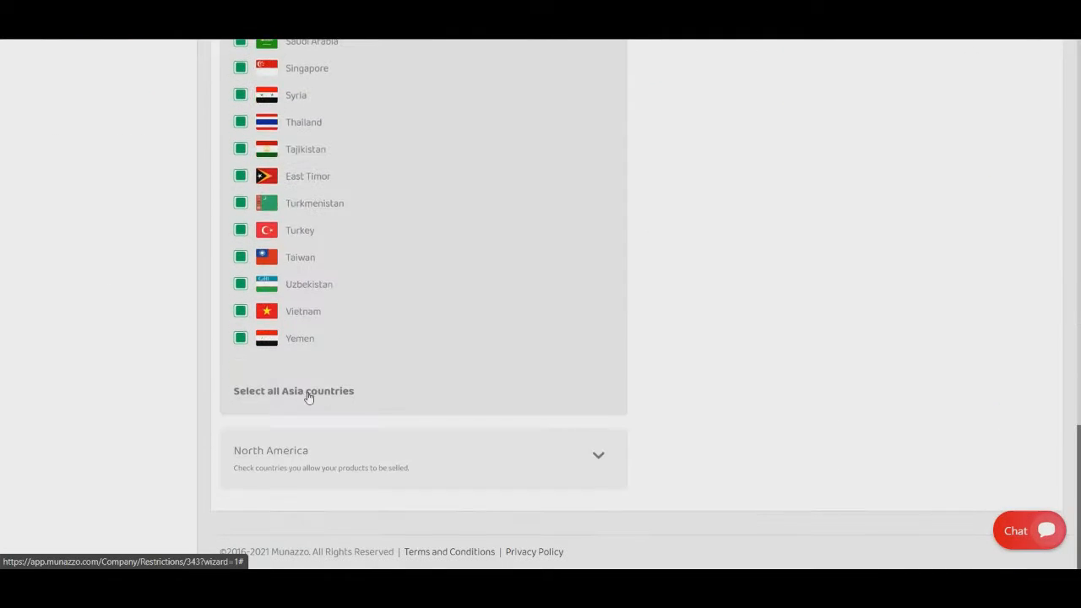
{"action": "left_click", "coordinate": [338, 391]}
{"action": "left_click", "coordinate": [654, 106]}
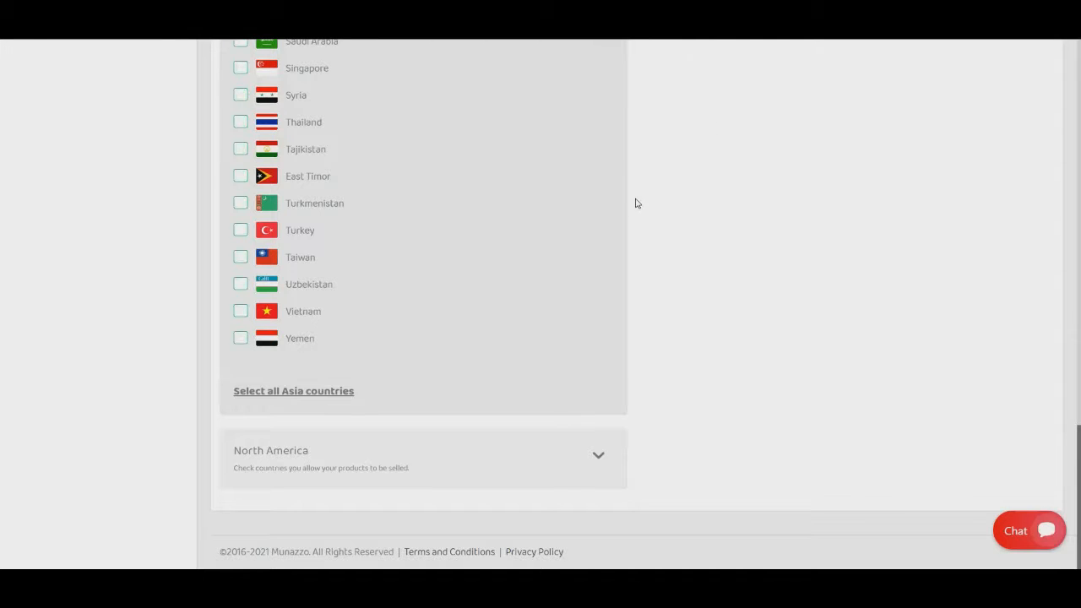
{"action": "scroll", "coordinate": [514, 214], "scroll_direction": "up", "scroll_amount": 5}
{"action": "scroll", "coordinate": [513, 214], "scroll_direction": "up", "scroll_amount": 10}
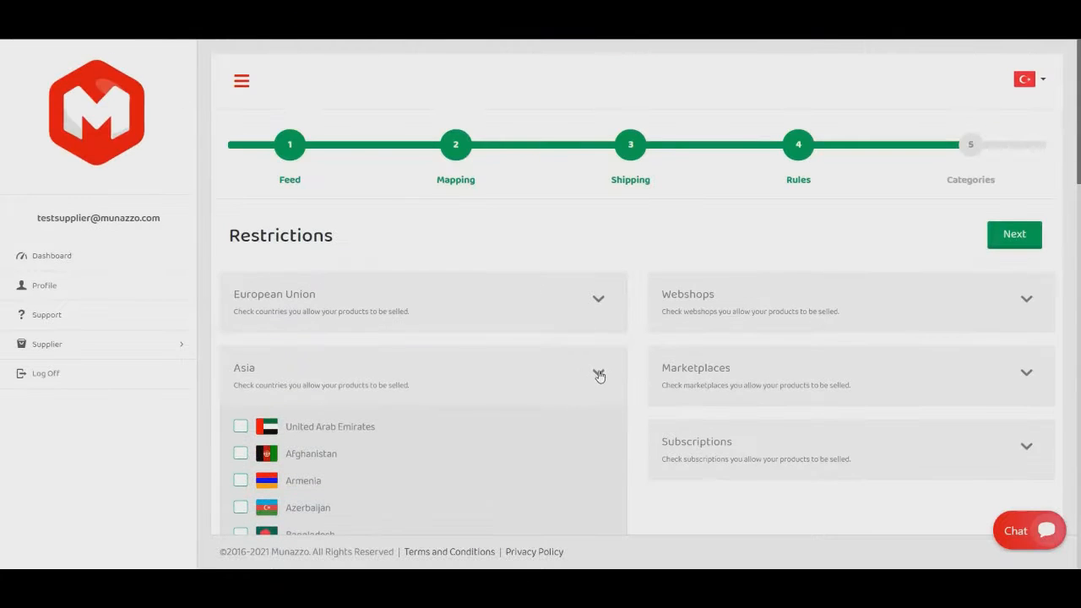
{"action": "left_click", "coordinate": [534, 358]}
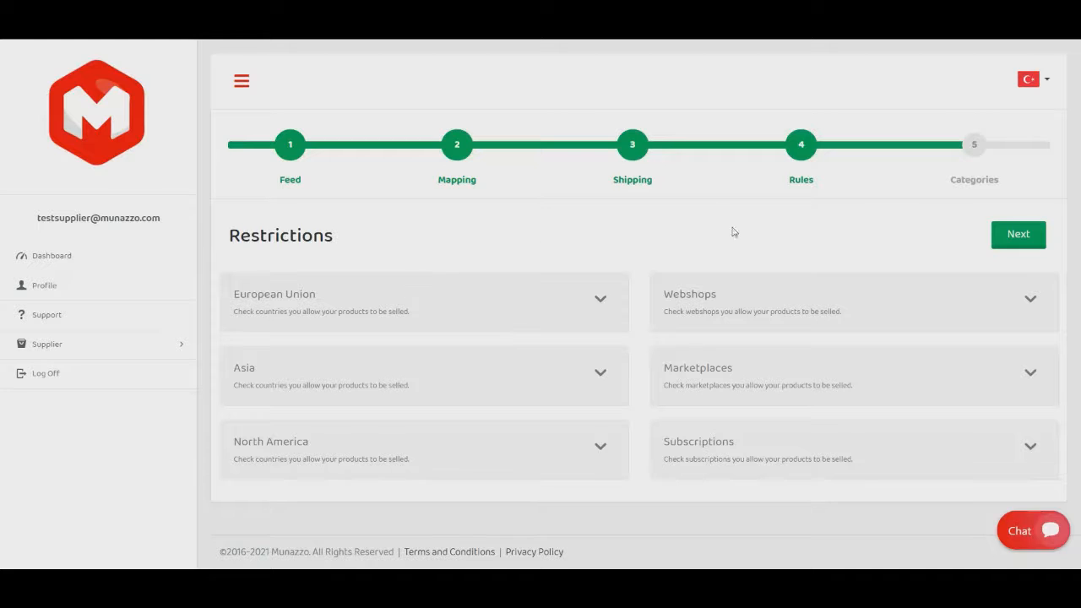
Disallow Andorra and Albania in the European Union restrictions and continue to the categories stage.
{"action": "left_click", "coordinate": [568, 304]}
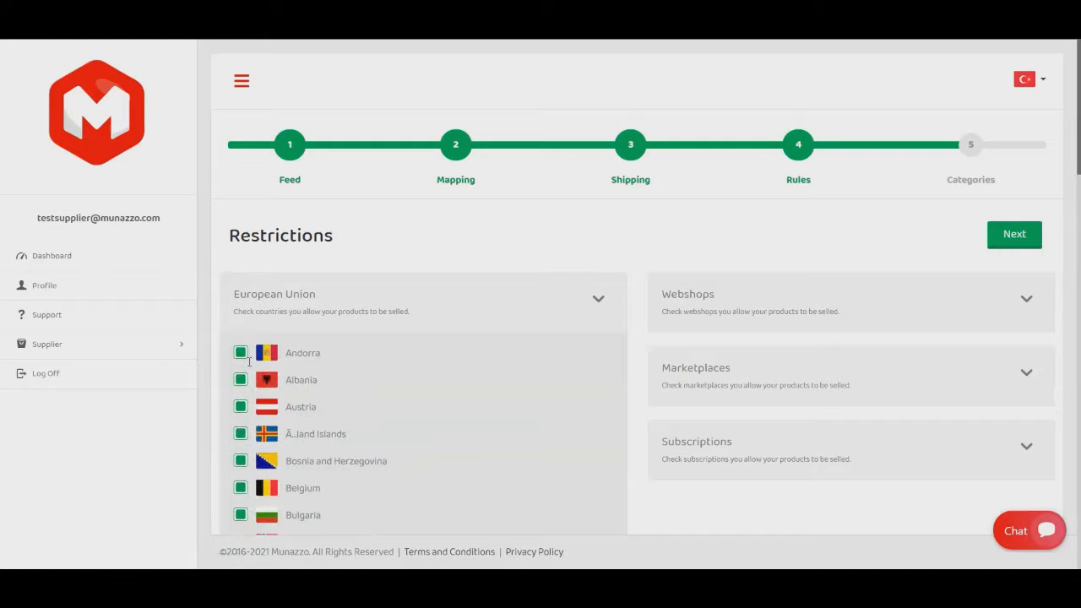
{"action": "left_click", "coordinate": [241, 353]}
{"action": "left_click", "coordinate": [241, 380]}
{"action": "left_click", "coordinate": [617, 287]}
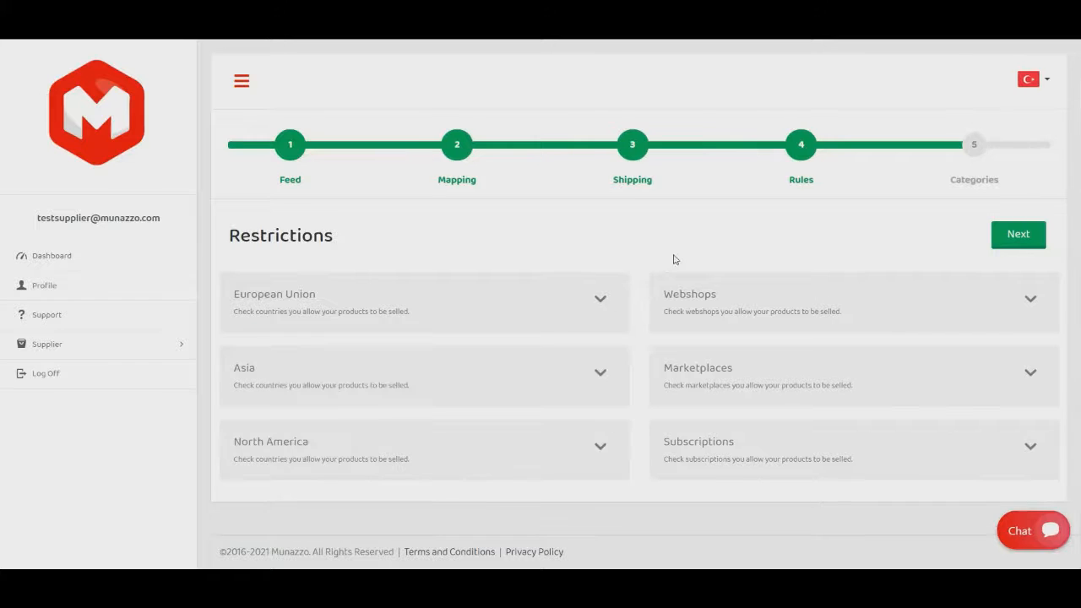
{"action": "left_click", "coordinate": [1029, 239]}
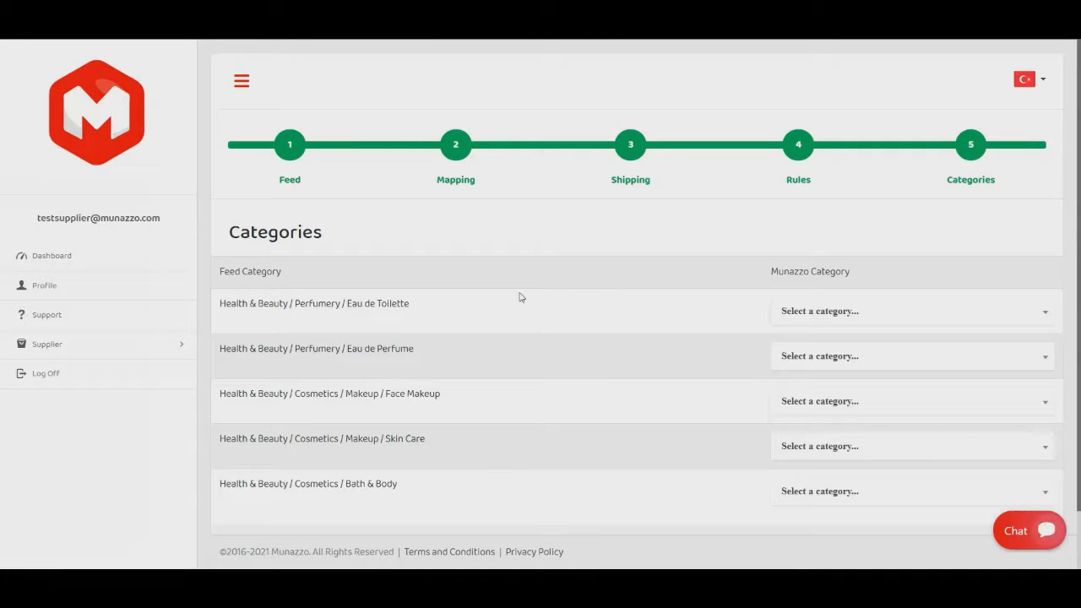
Map the Eau de Toilette feed category to "Eau De Toilette" and the Eau de Perfume one to "Eau De Parfum".
{"action": "left_click", "coordinate": [864, 313]}
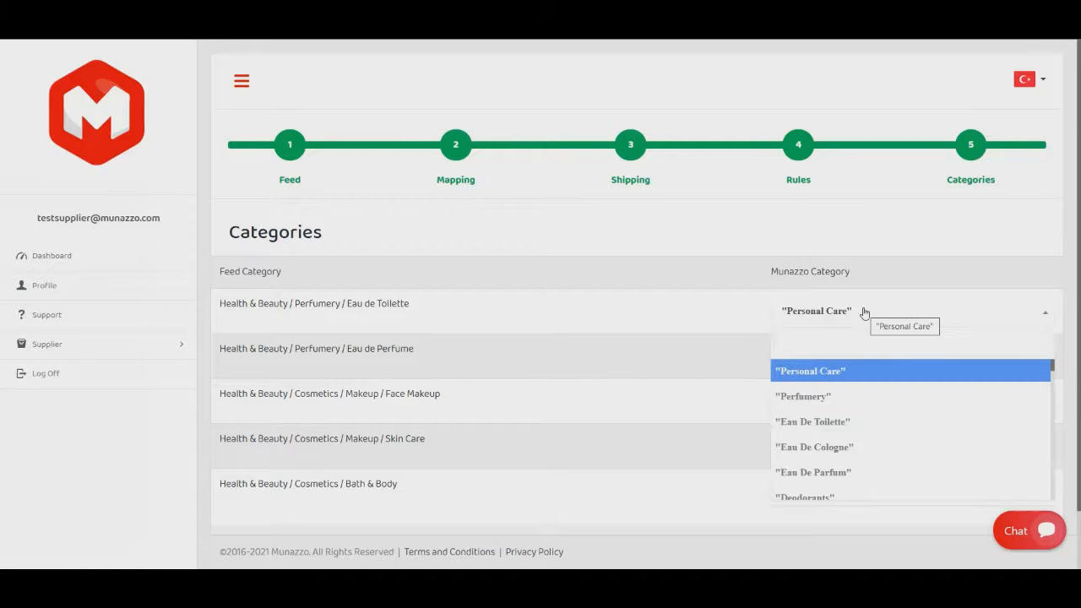
{"action": "type", "text": "eau"}
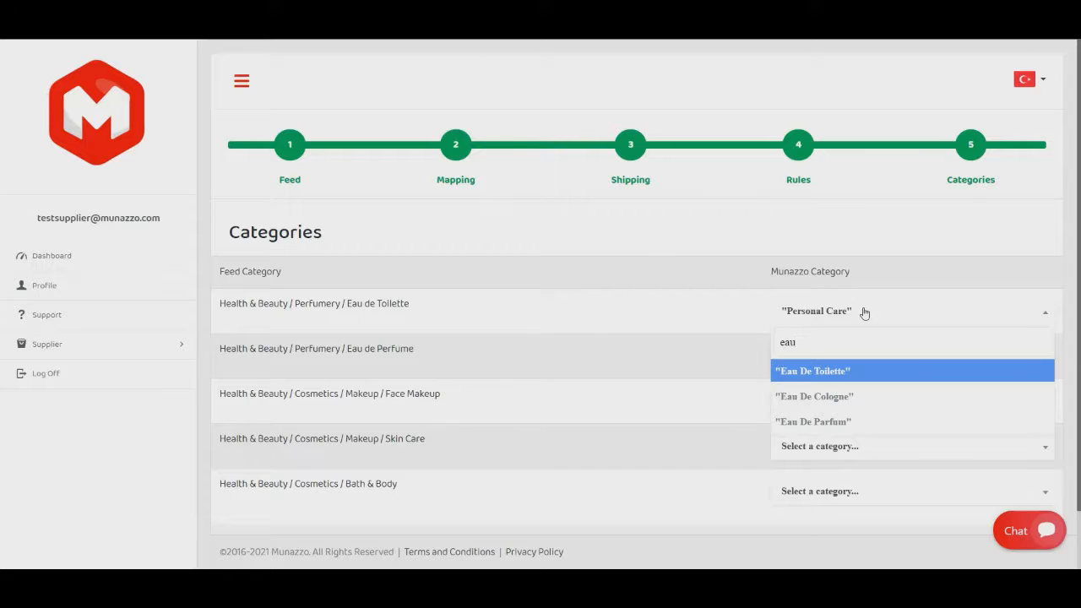
{"action": "left_click", "coordinate": [844, 376]}
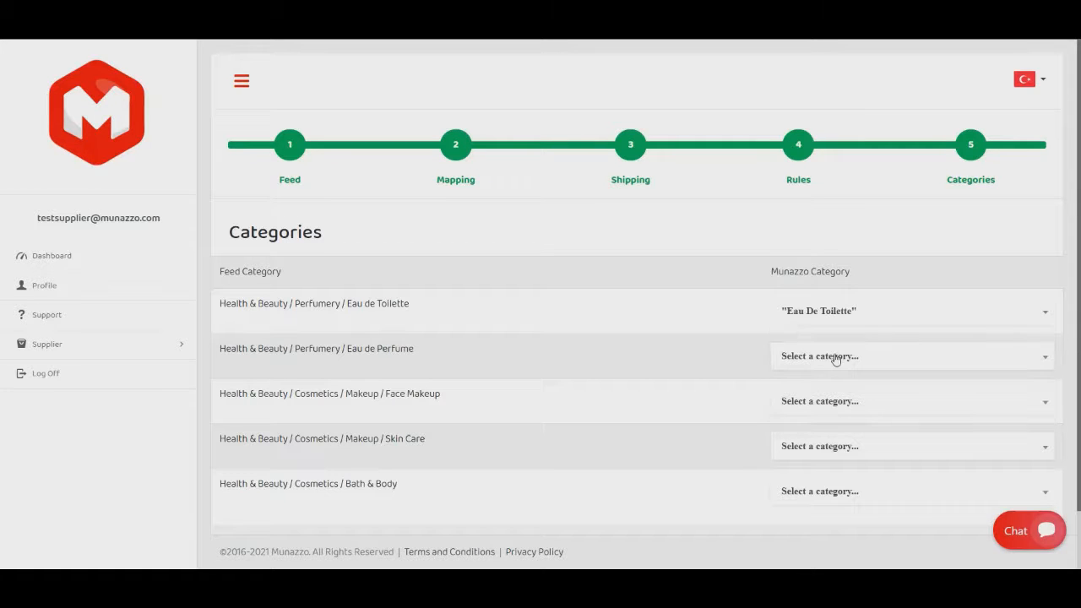
{"action": "left_click", "coordinate": [835, 357]}
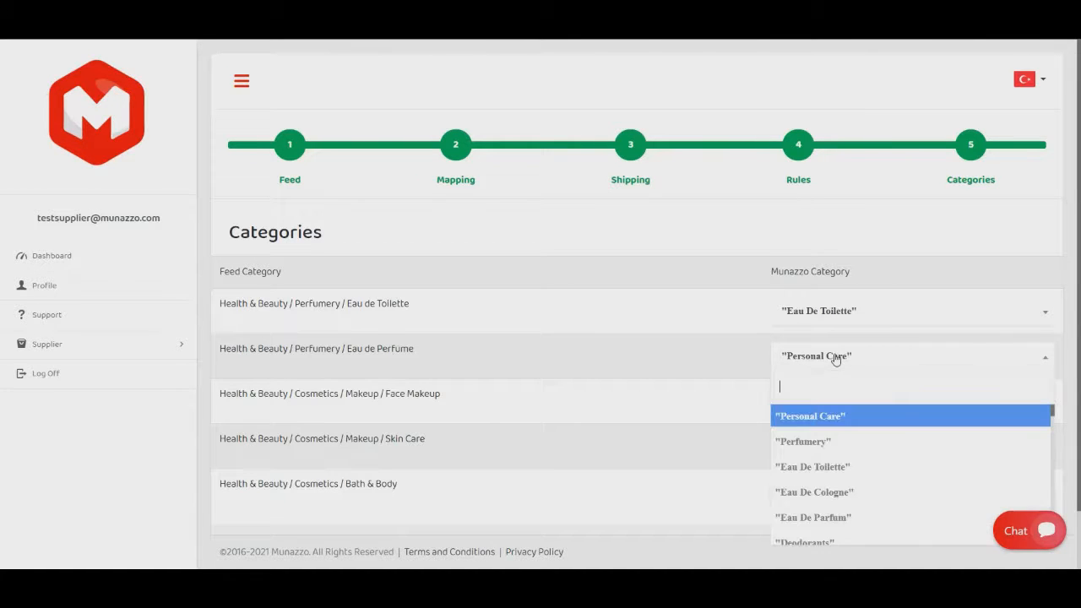
{"action": "type", "text": "a"}
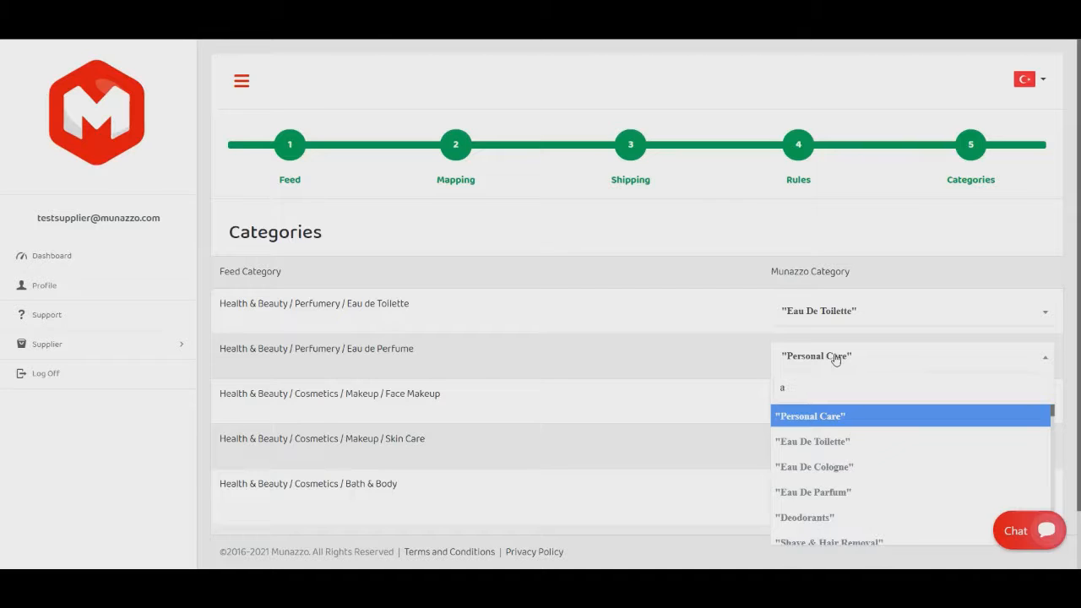
{"action": "type", "text": "a"}
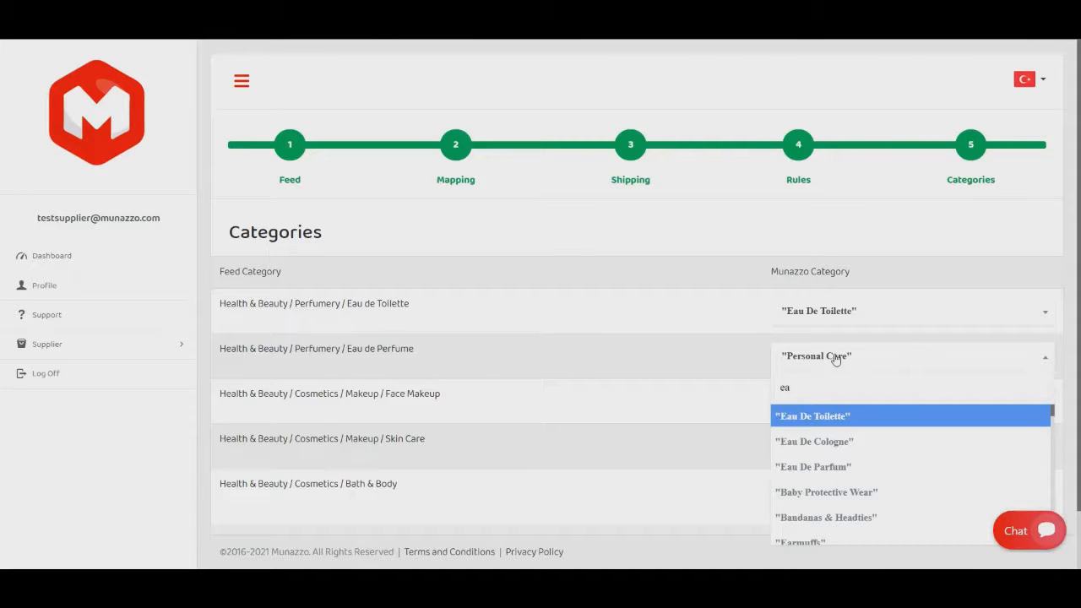
{"action": "left_click", "coordinate": [837, 467]}
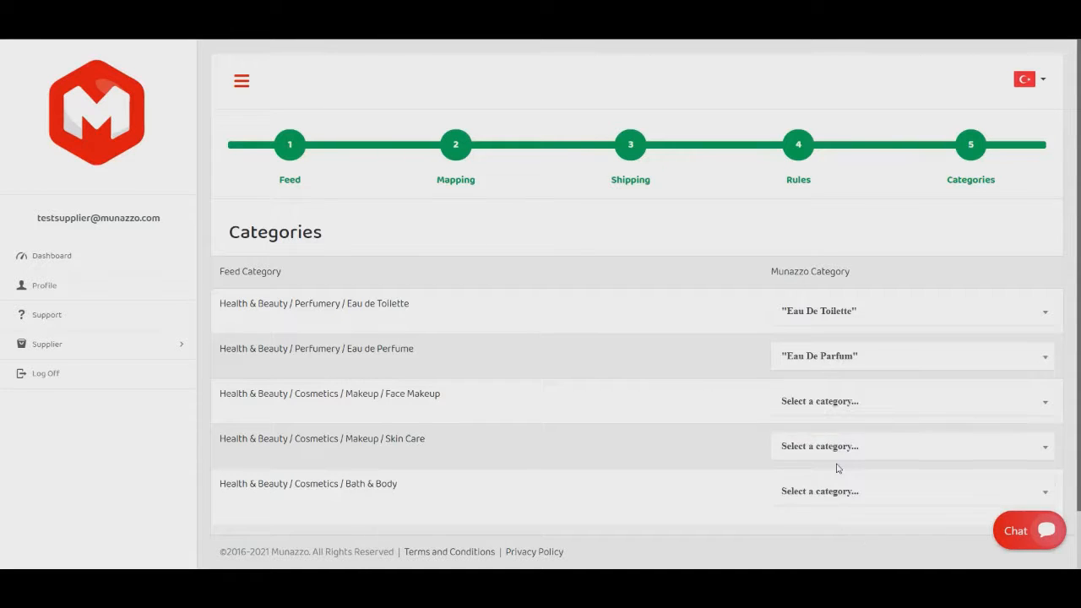
Map the Face Makeup feed category to "Face Makeup" and the Skin Care one to "Skin Care Tools".
{"action": "left_click", "coordinate": [822, 401]}
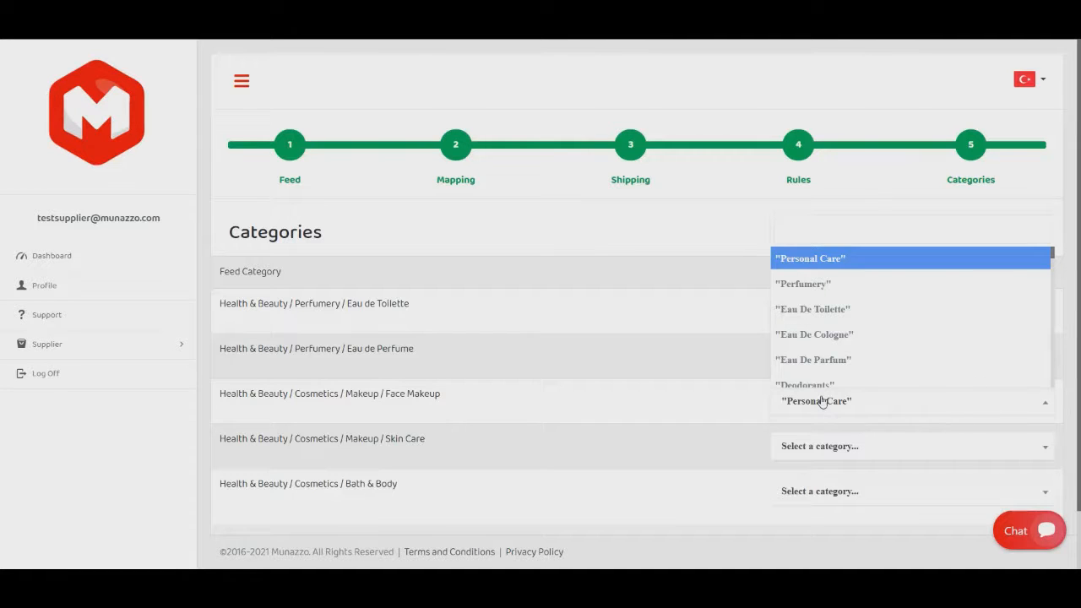
{"action": "type", "text": "face"}
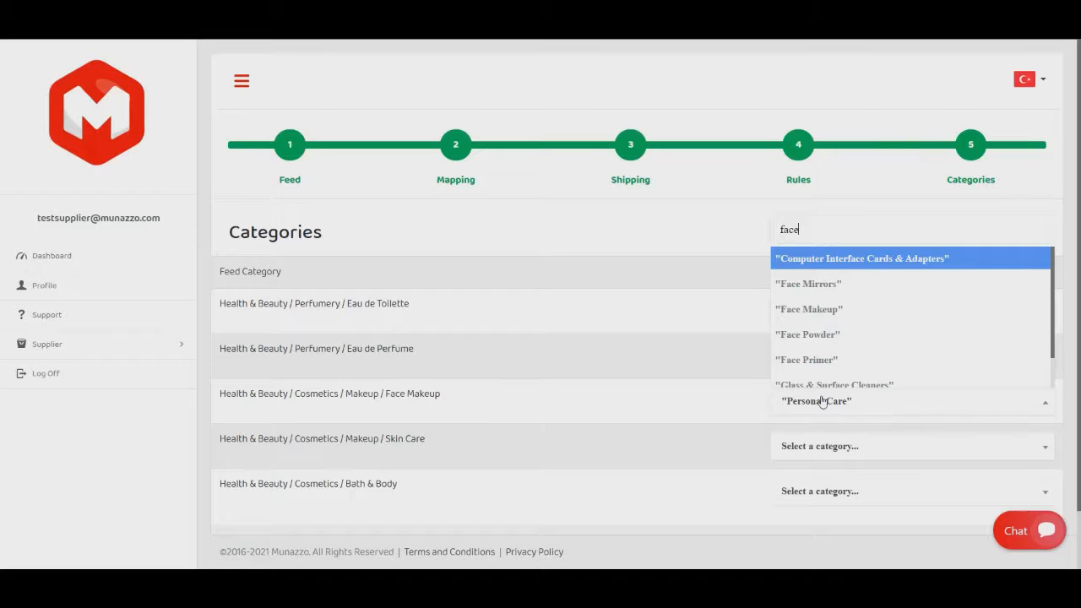
{"action": "left_click", "coordinate": [824, 311]}
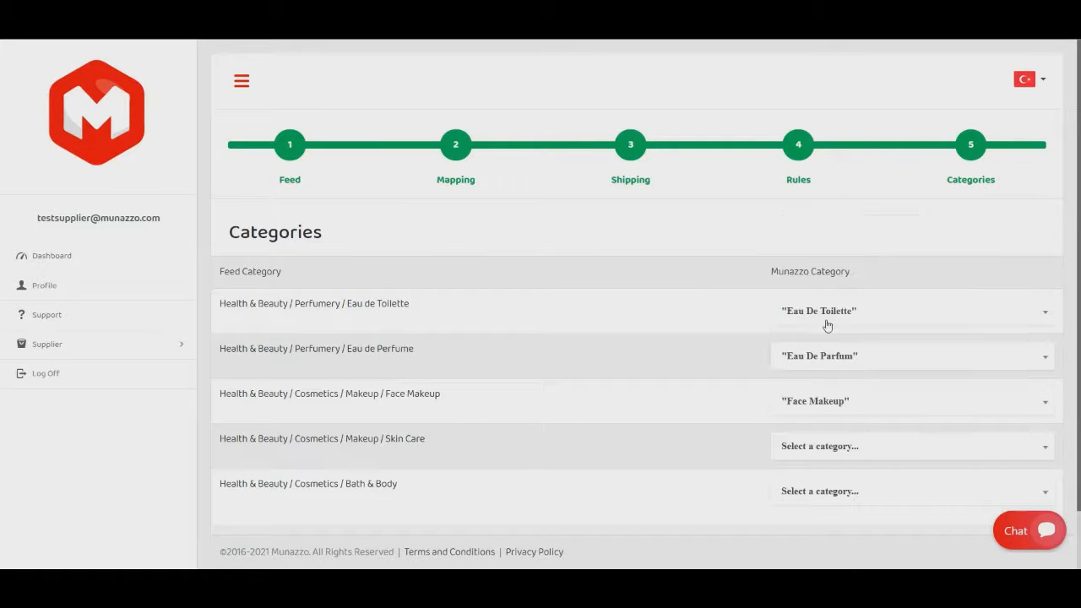
{"action": "left_click", "coordinate": [828, 450]}
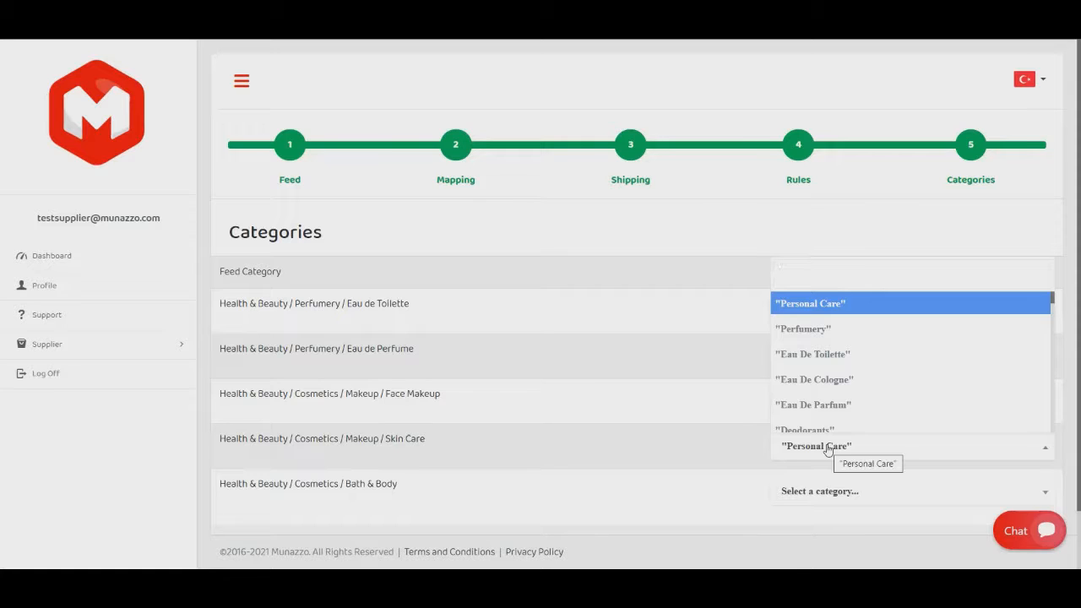
{"action": "type", "text": "skin"}
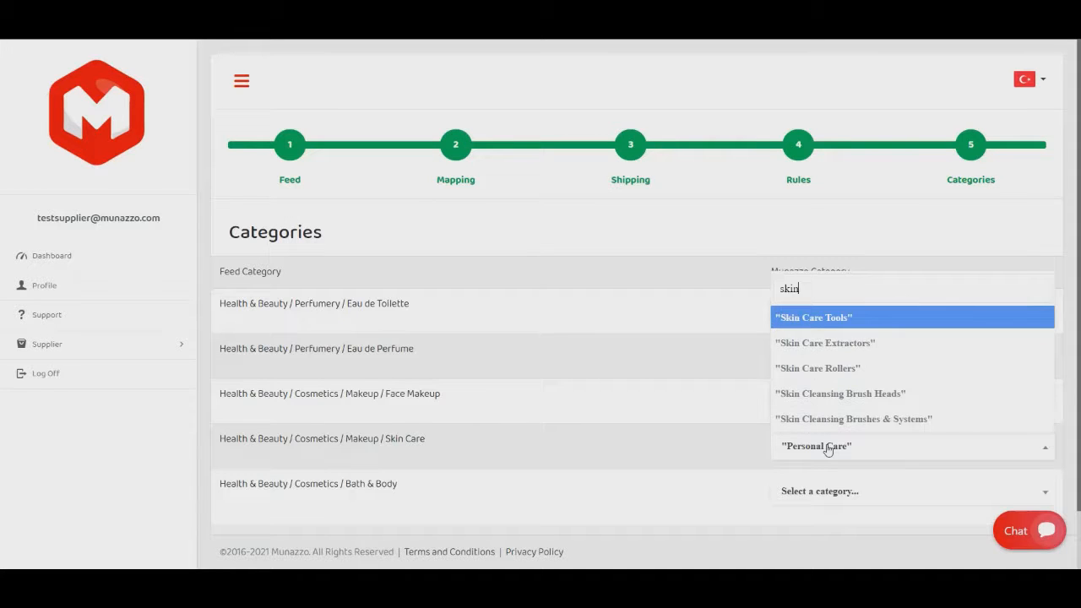
{"action": "left_click", "coordinate": [835, 324]}
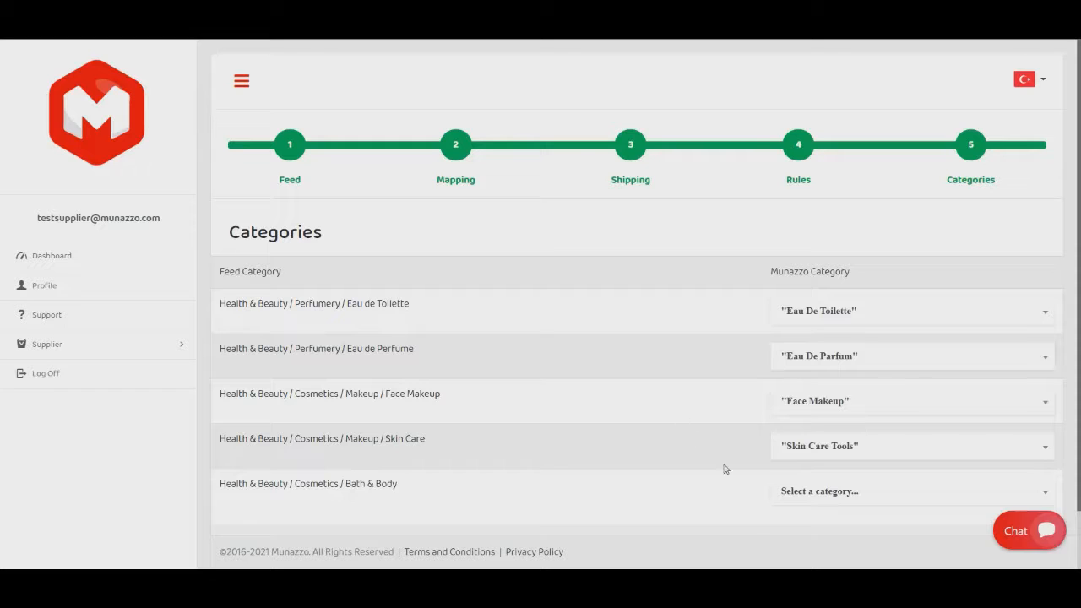
Find the matching Munazzo category for the Bath & Body feed category and map it to "Bath & Body".
{"action": "left_click", "coordinate": [835, 499]}
{"action": "type", "text": "b"}
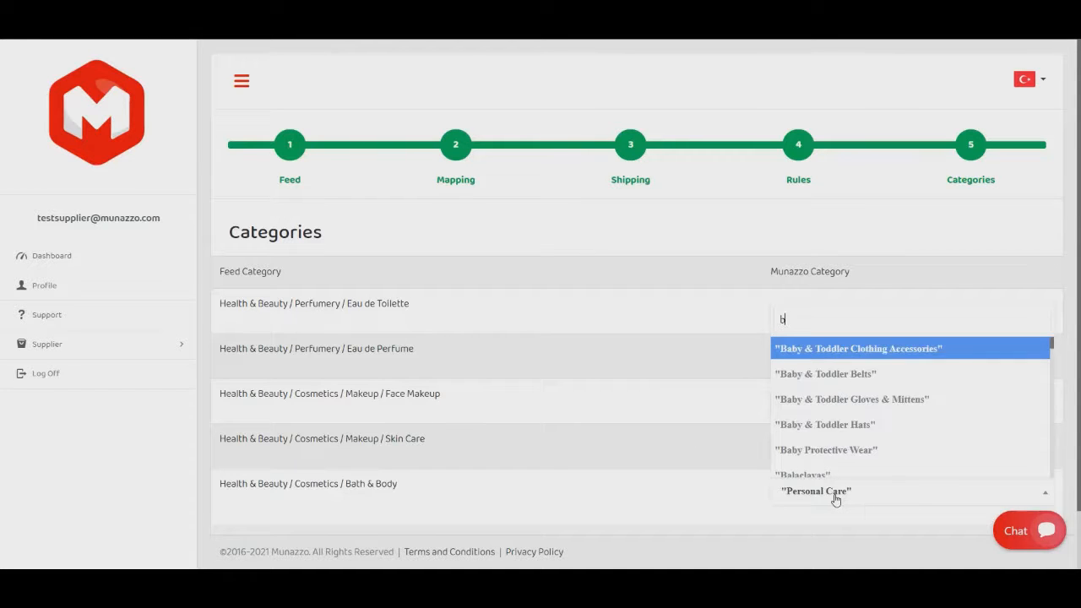
{"action": "type", "text": "ath"}
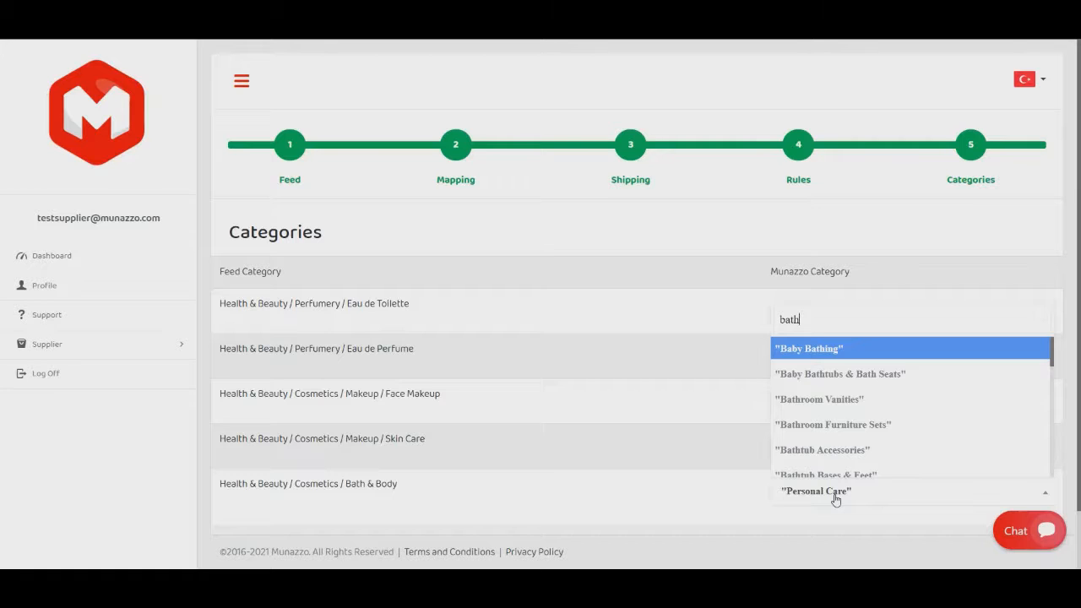
{"action": "type", "text": " b"}
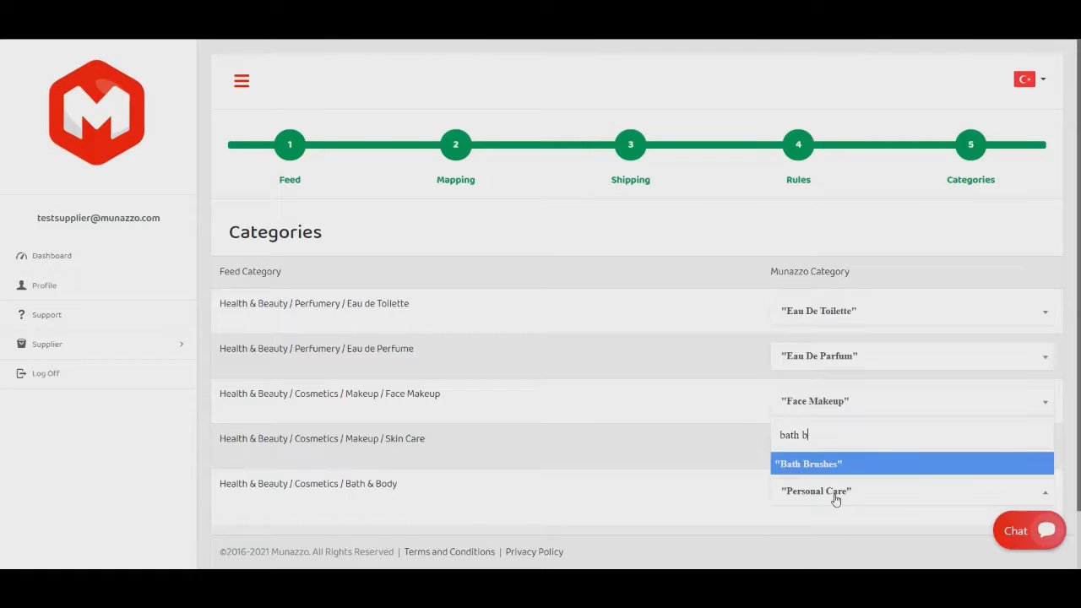
{"action": "key", "text": "BackSpace"}
{"action": "key", "text": "BackSpace"}
{"action": "key", "text": "BackSpace"}
{"action": "key", "text": "BackSpace"}
{"action": "key", "text": "BackSpace"}
{"action": "key", "text": "BackSpace"}
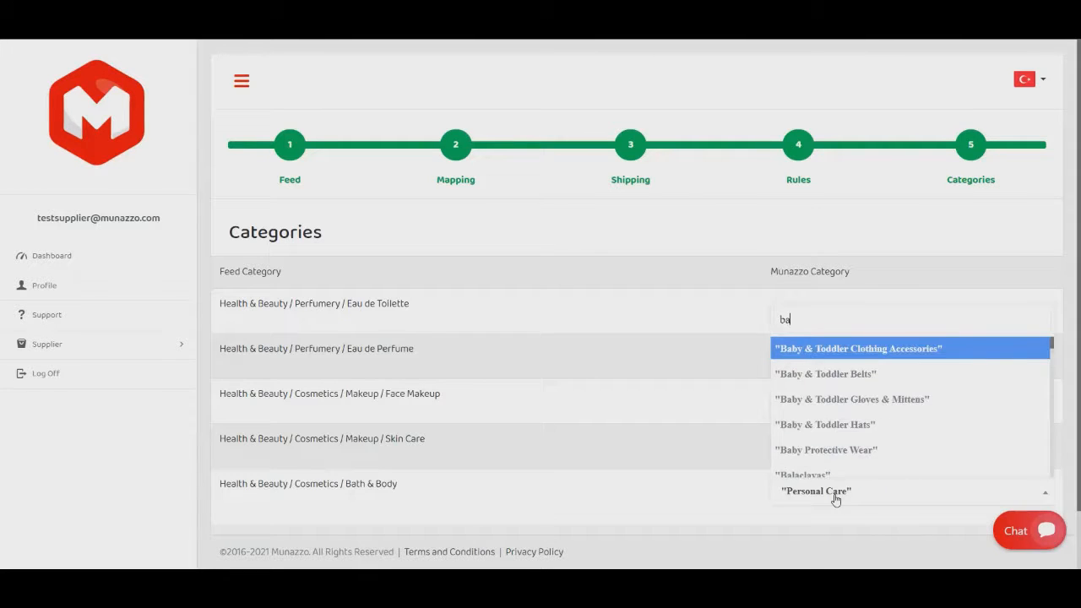
{"action": "type", "text": "body"}
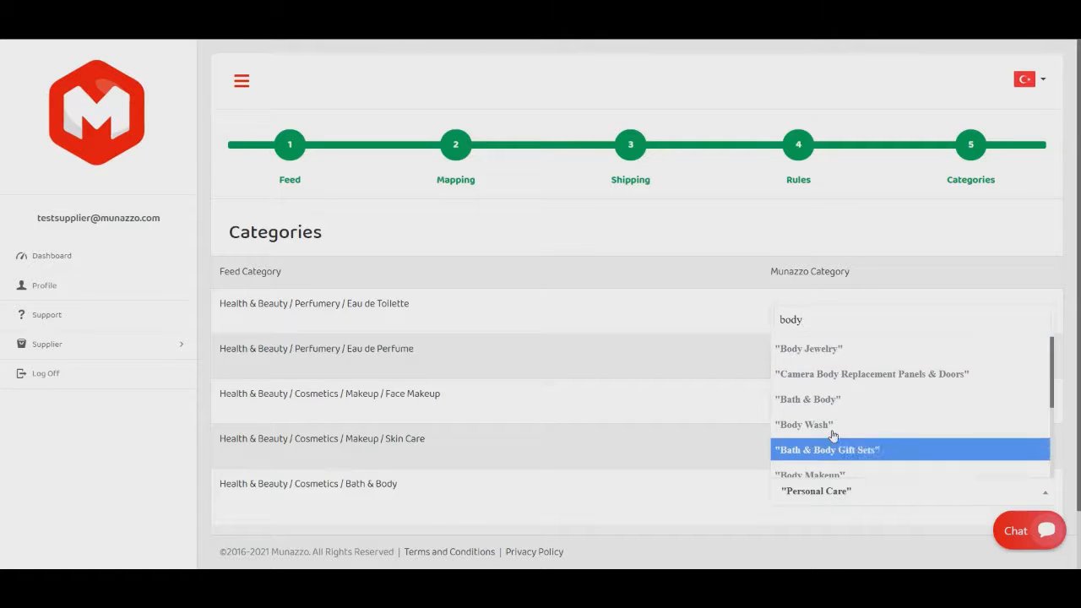
{"action": "left_click", "coordinate": [830, 403]}
Submit the category mappings to complete the feed wizard and open the supplier's feed overview.
{"action": "scroll", "coordinate": [674, 461], "scroll_direction": "down", "scroll_amount": 1}
{"action": "scroll", "coordinate": [674, 461], "scroll_direction": "down", "scroll_amount": 1}
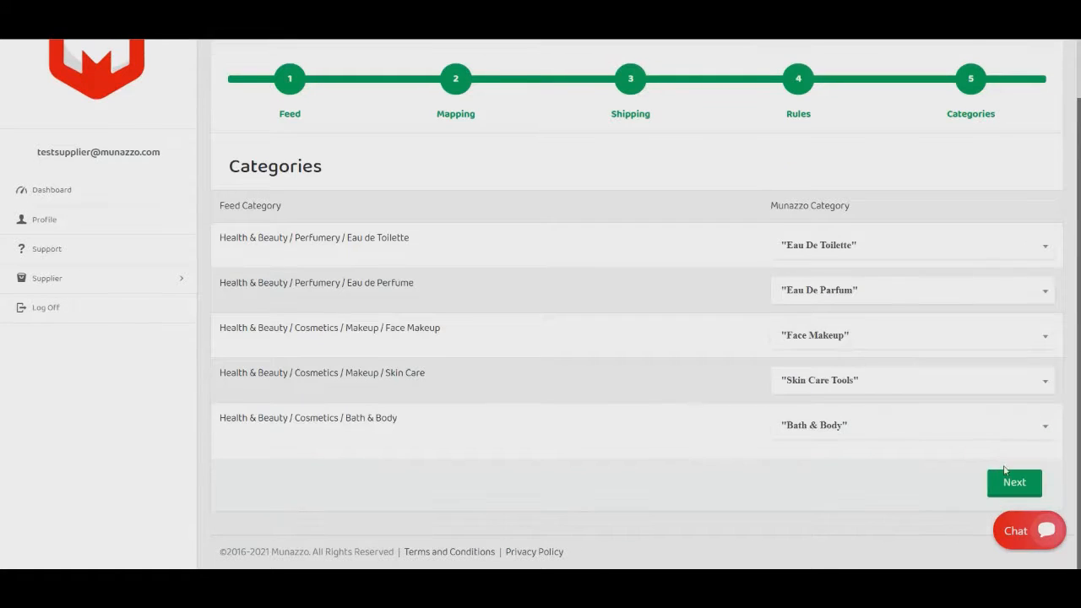
{"action": "left_click", "coordinate": [1016, 484]}
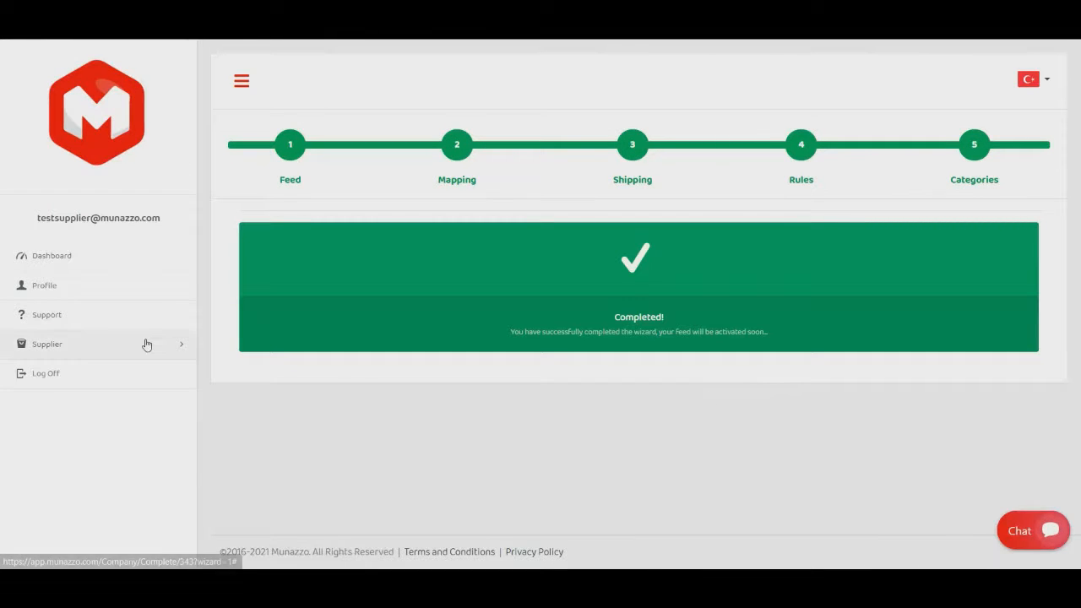
{"action": "left_click", "coordinate": [145, 343]}
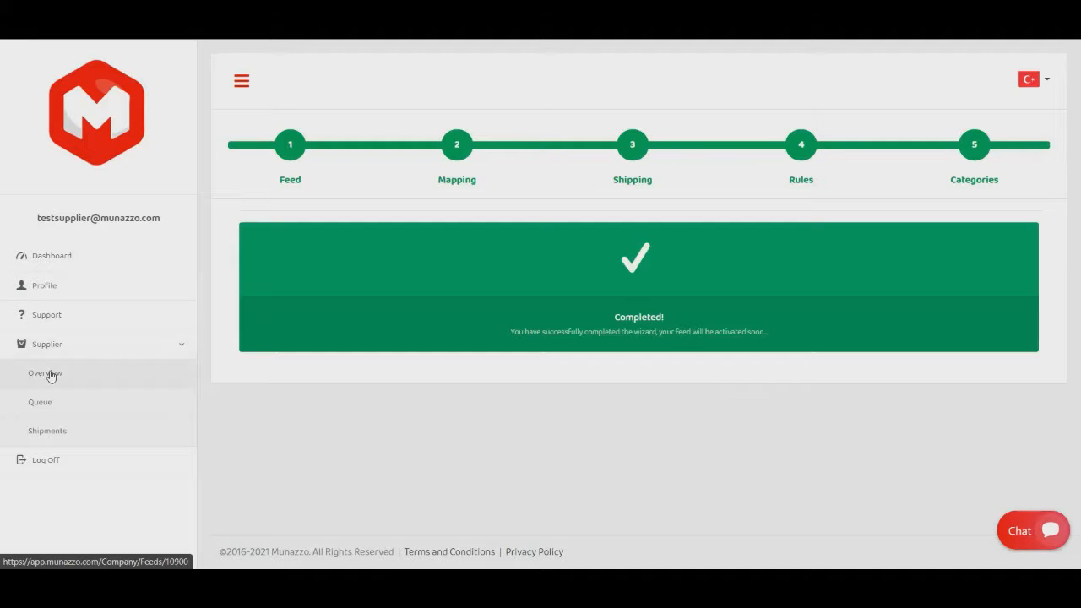
{"action": "left_click", "coordinate": [50, 375]}
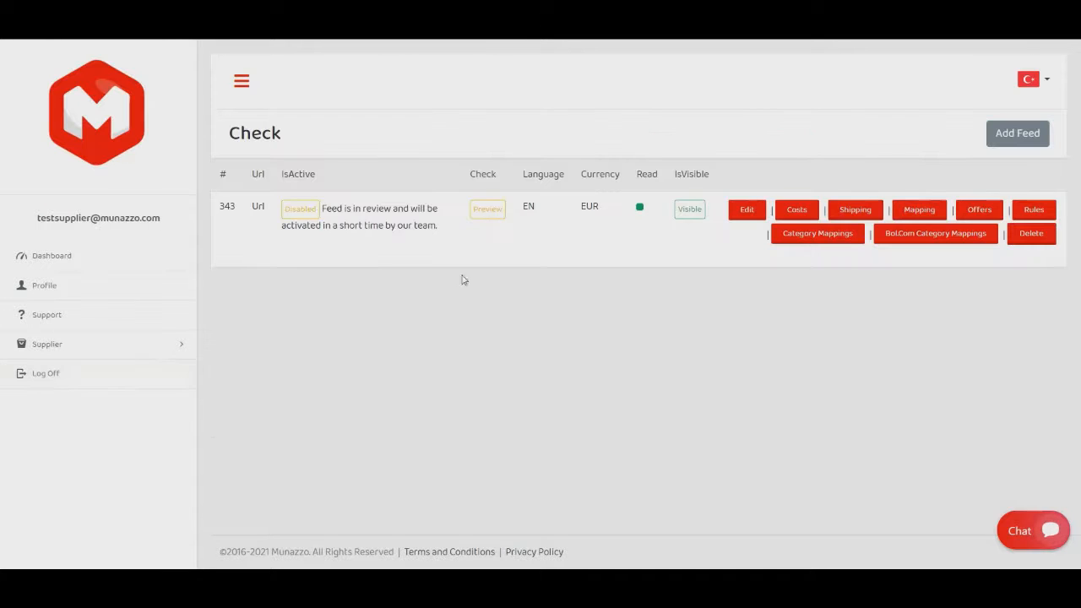
Add a fixed cost of 12 EUR to the feed, applying to all countries, all categories and all products.
{"action": "left_click", "coordinate": [797, 209]}
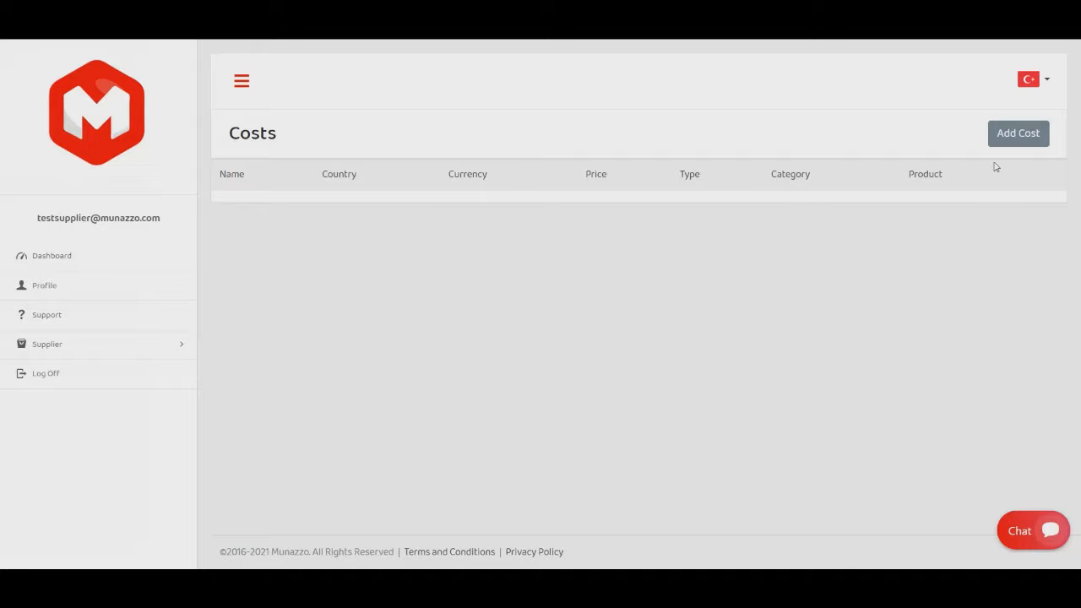
{"action": "left_click", "coordinate": [1012, 144]}
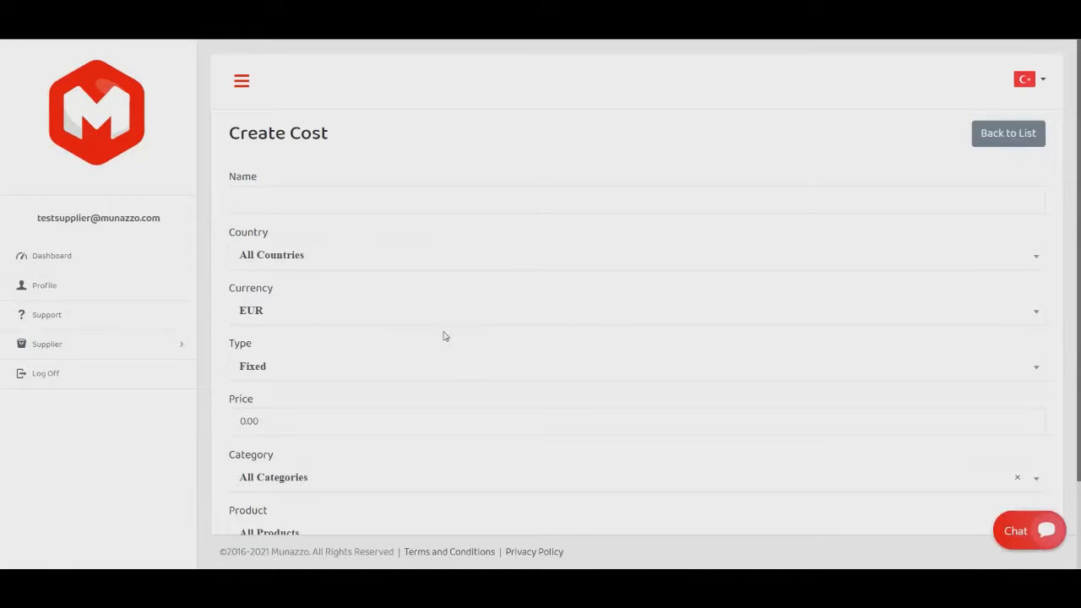
{"action": "scroll", "coordinate": [435, 346], "scroll_direction": "down", "scroll_amount": 2}
{"action": "left_click_drag", "start_coordinate": [275, 315], "coordinate": [195, 321]}
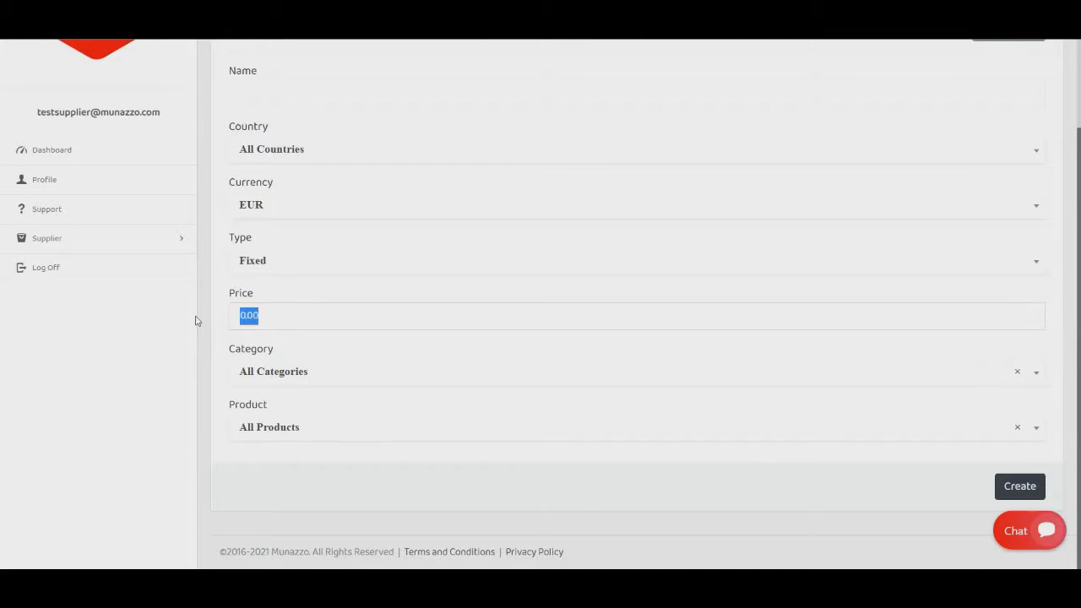
{"action": "type", "text": "12"}
{"action": "left_click", "coordinate": [305, 149]}
{"action": "left_click", "coordinate": [305, 148]}
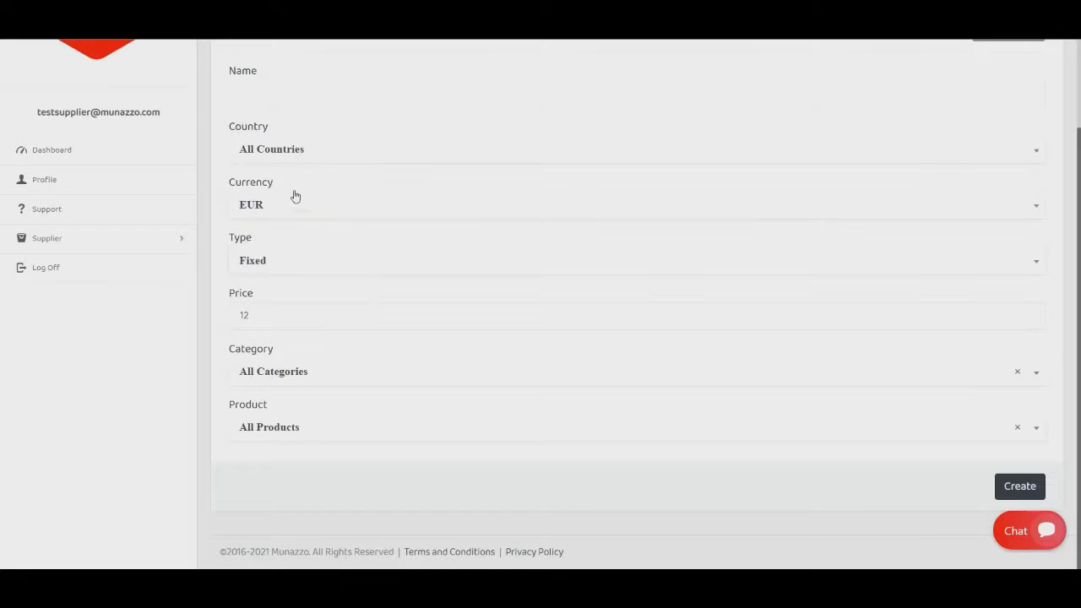
{"action": "left_click", "coordinate": [287, 204]}
{"action": "left_click", "coordinate": [287, 204]}
{"action": "left_click", "coordinate": [1018, 487]}
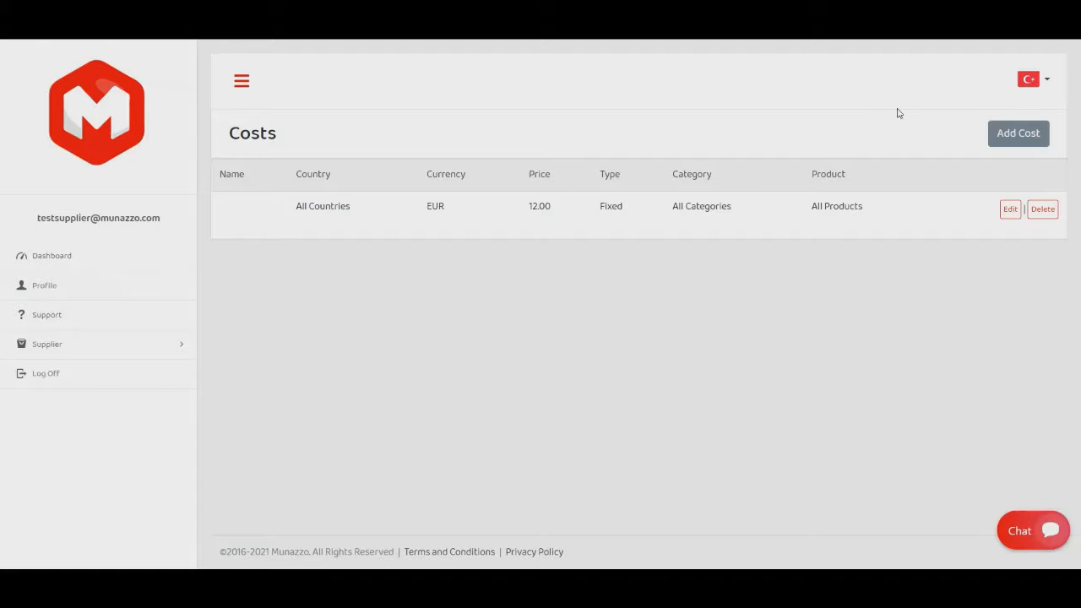
Return to the supplier's feed overview and preview the product information of the feed's first three products.
{"action": "left_click", "coordinate": [93, 348]}
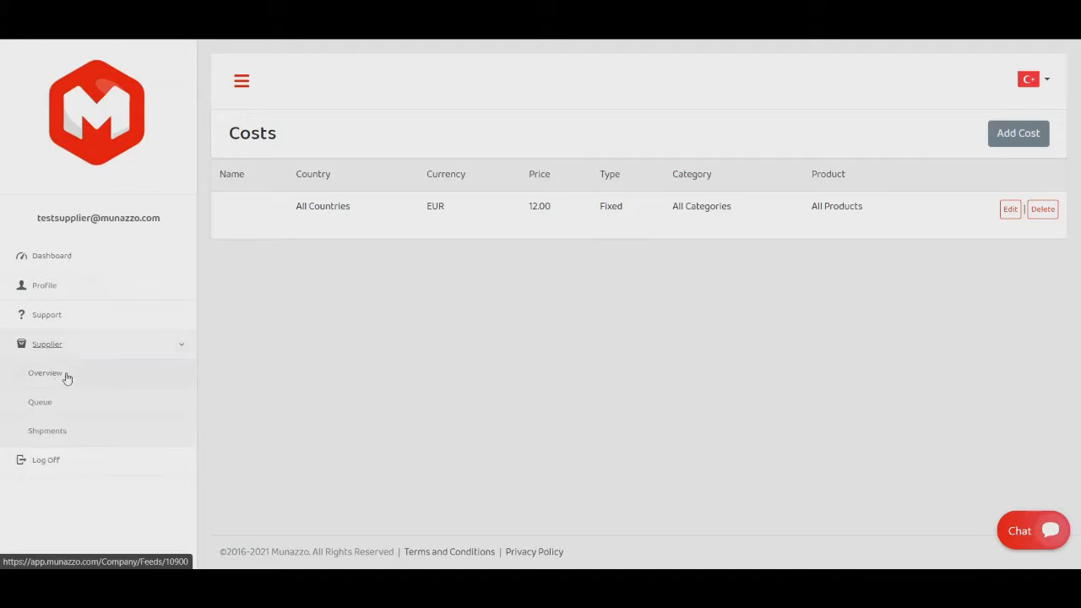
{"action": "left_click", "coordinate": [51, 374]}
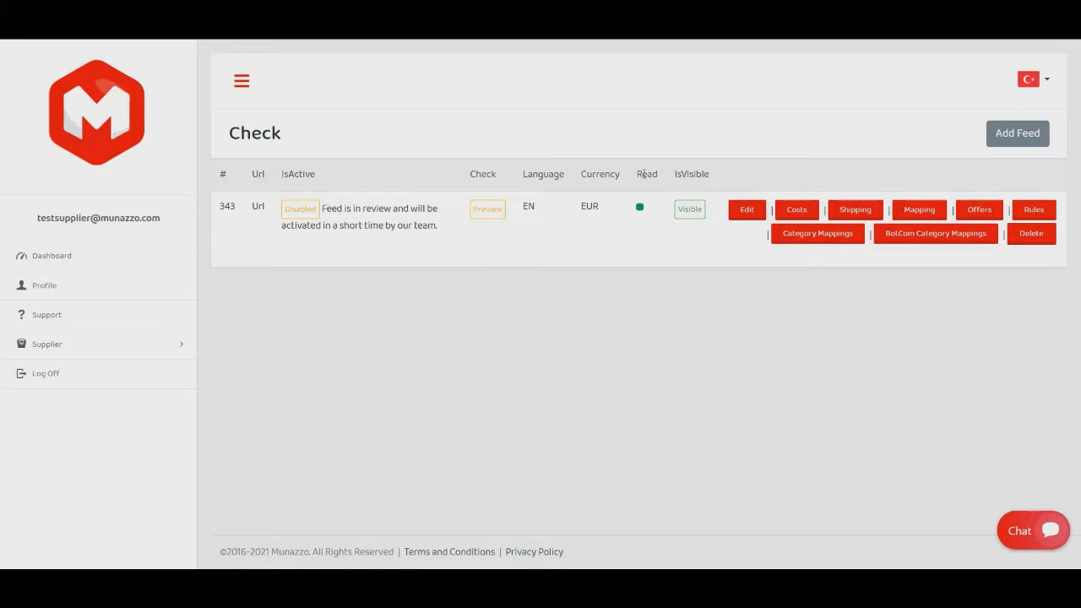
{"action": "left_click", "coordinate": [487, 211]}
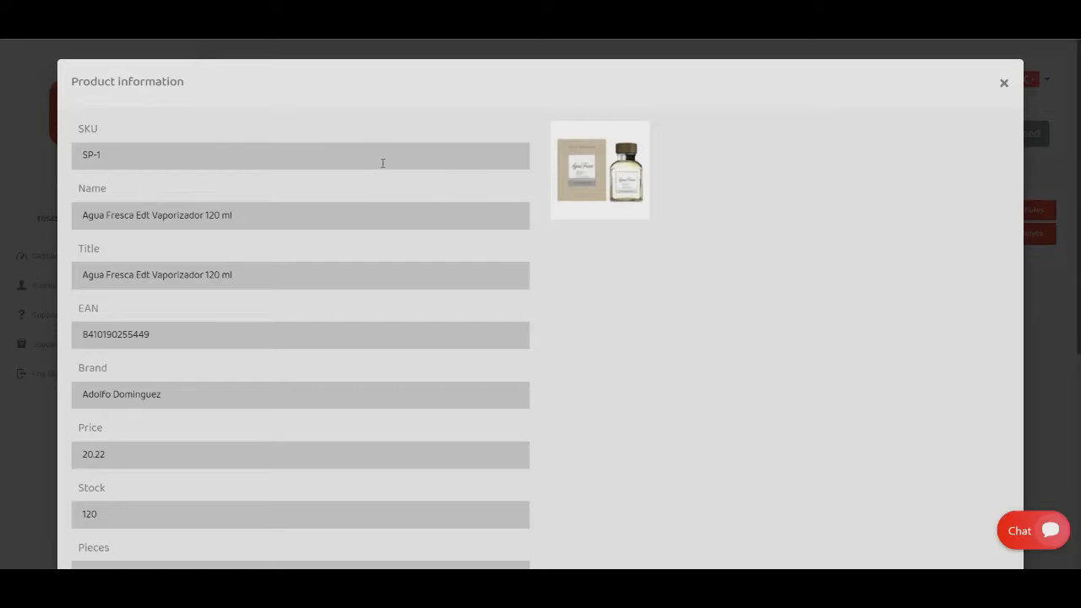
{"action": "scroll", "coordinate": [484, 199], "scroll_direction": "down", "scroll_amount": 5}
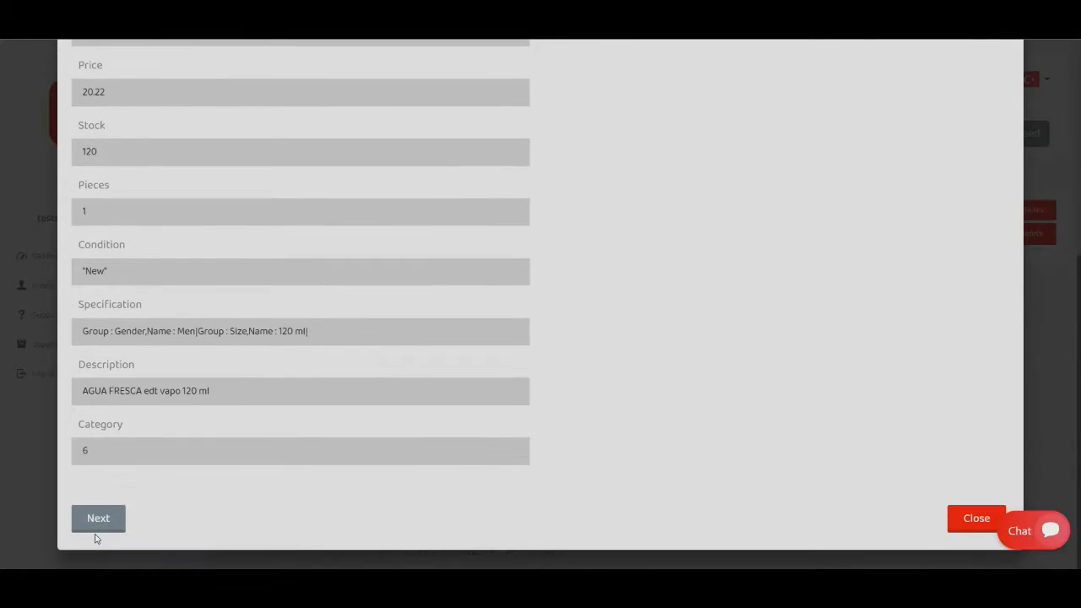
{"action": "left_click", "coordinate": [101, 523]}
{"action": "scroll", "coordinate": [473, 338], "scroll_direction": "down", "scroll_amount": 6}
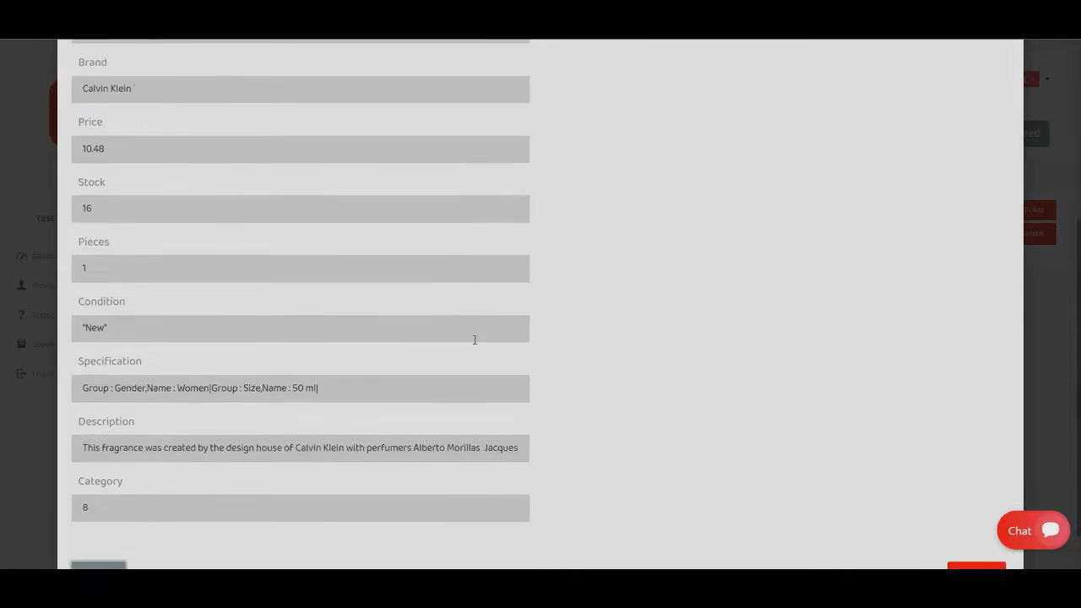
{"action": "left_click", "coordinate": [86, 523]}
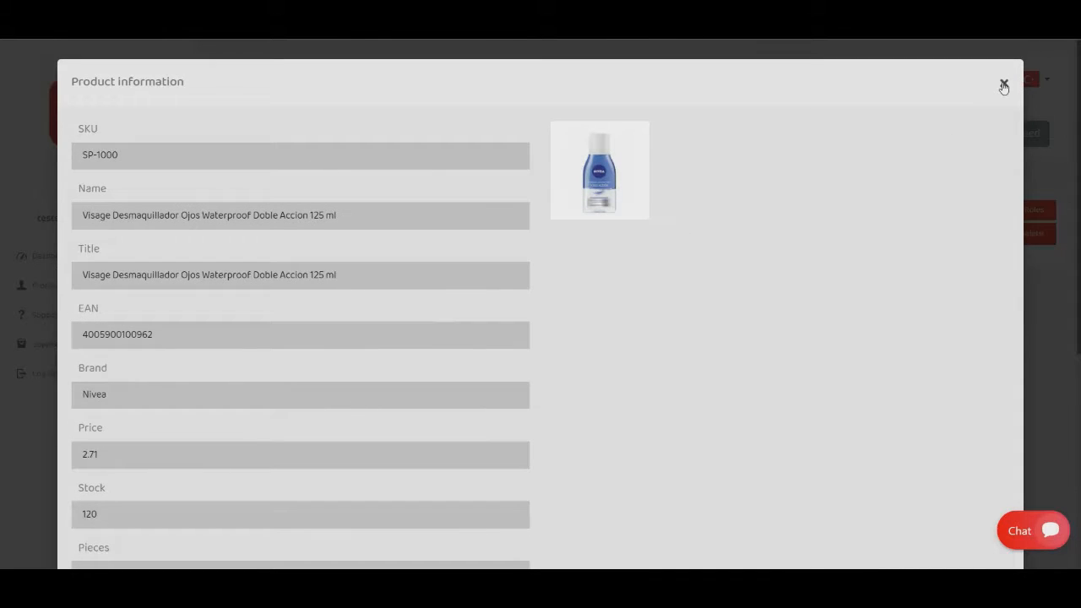
{"action": "left_click", "coordinate": [1003, 84]}
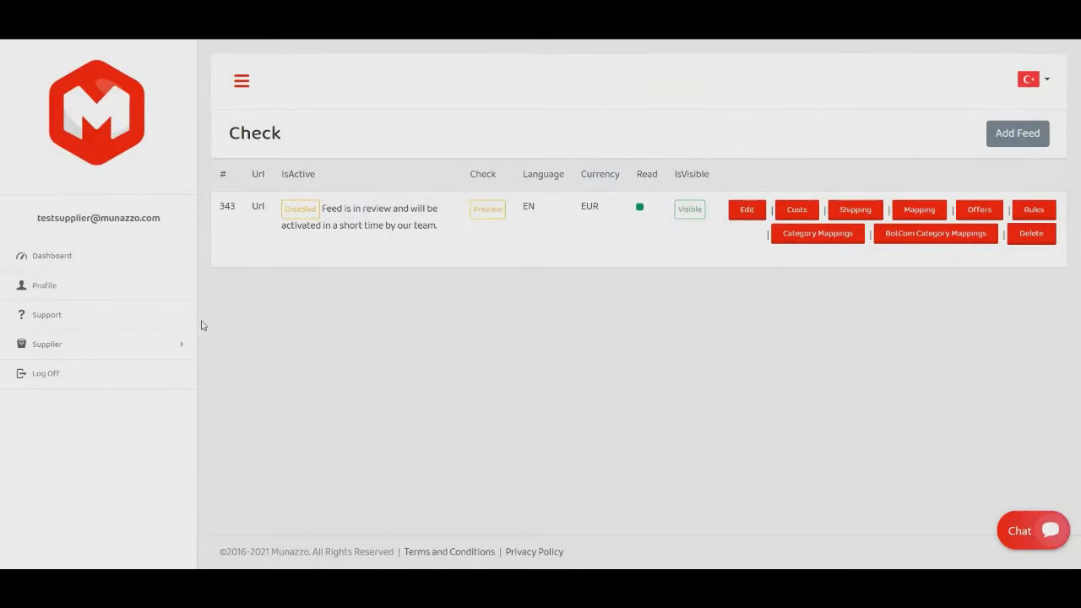
Expand the supplier section to show its subpages.
{"action": "left_click", "coordinate": [171, 349]}
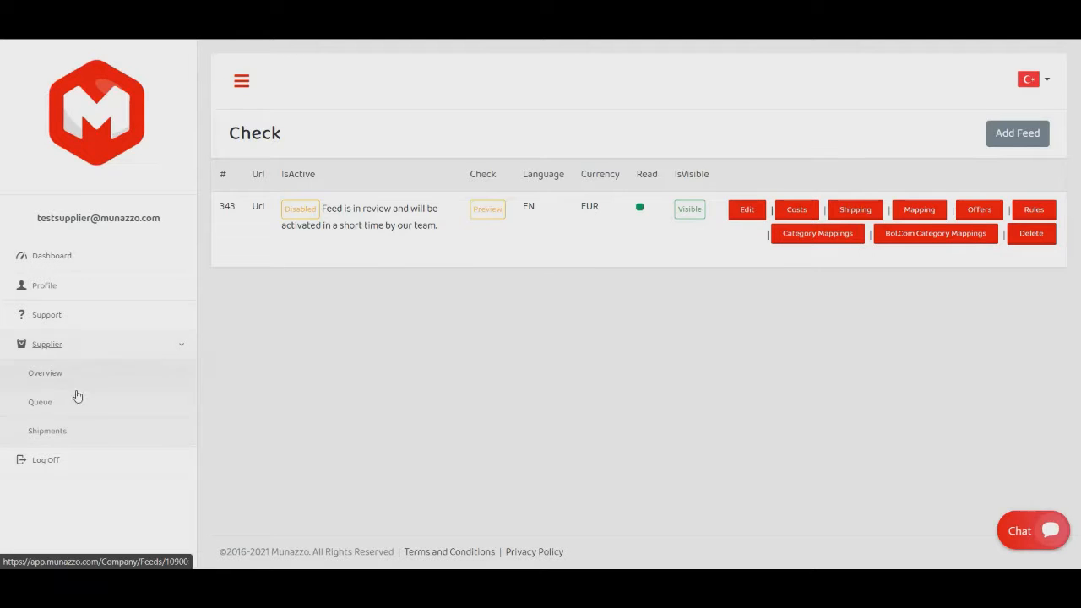